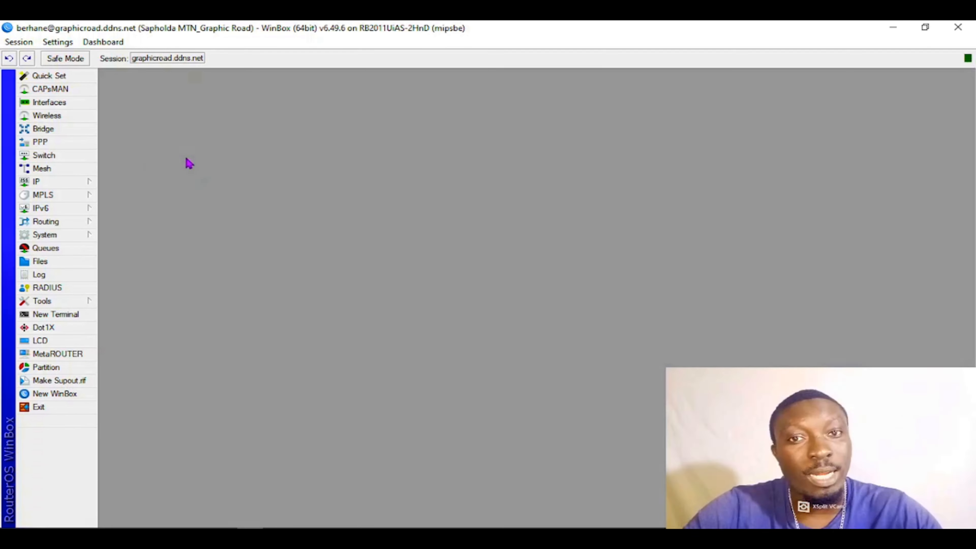
- Open the router's IP firewall settings and show its address lists
click(66, 187)
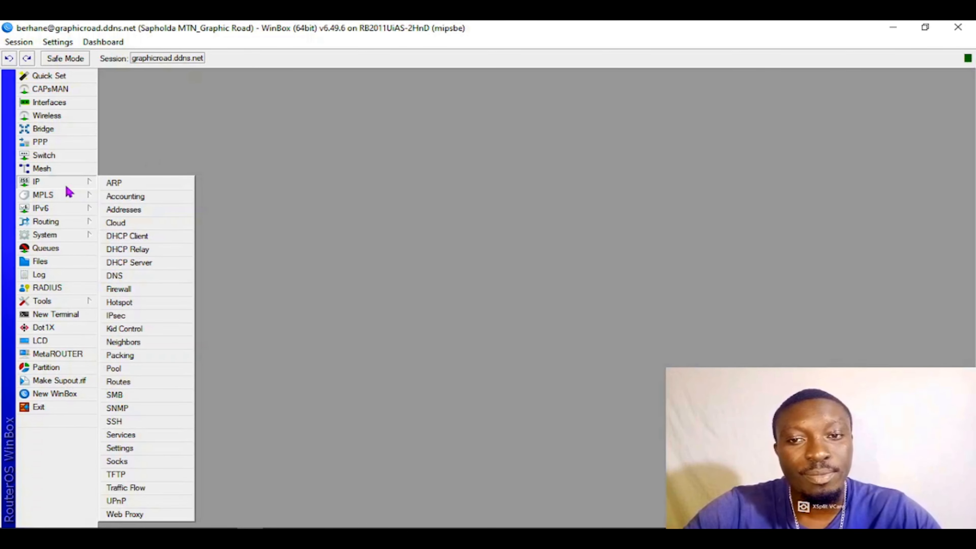
click(82, 180)
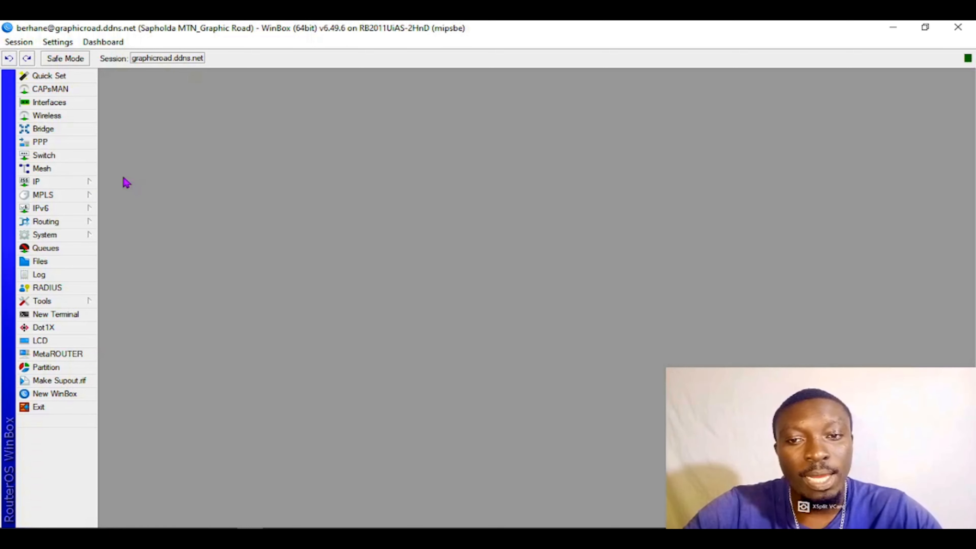
click(43, 183)
click(145, 290)
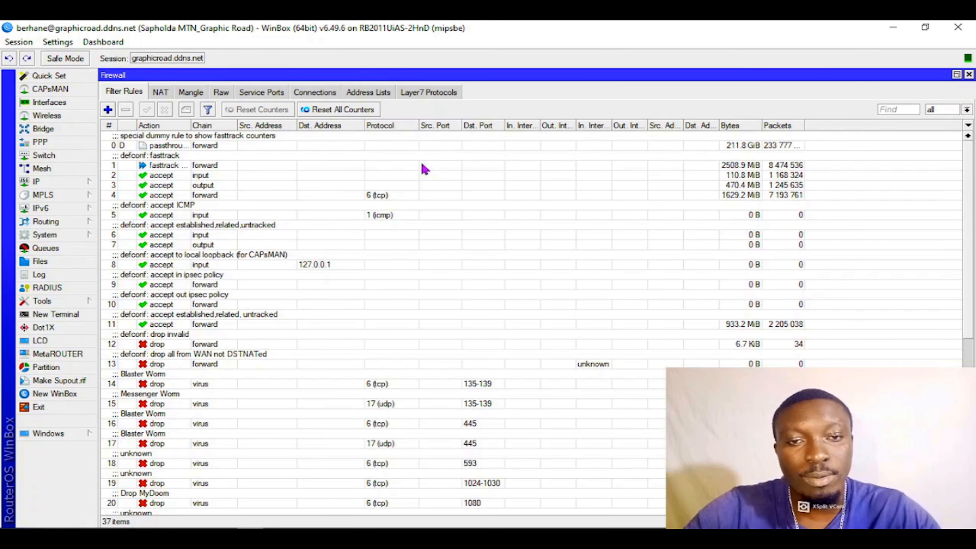
click(379, 93)
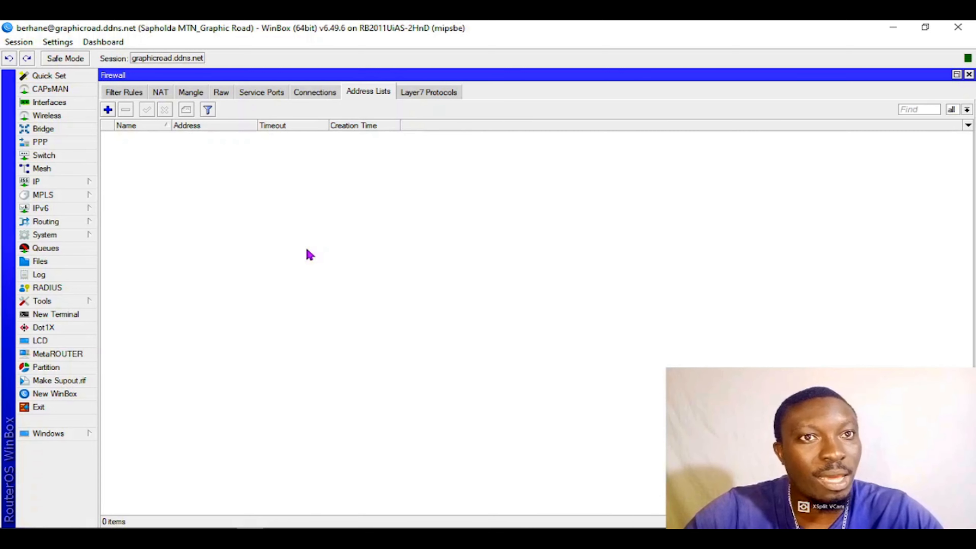
click(109, 110)
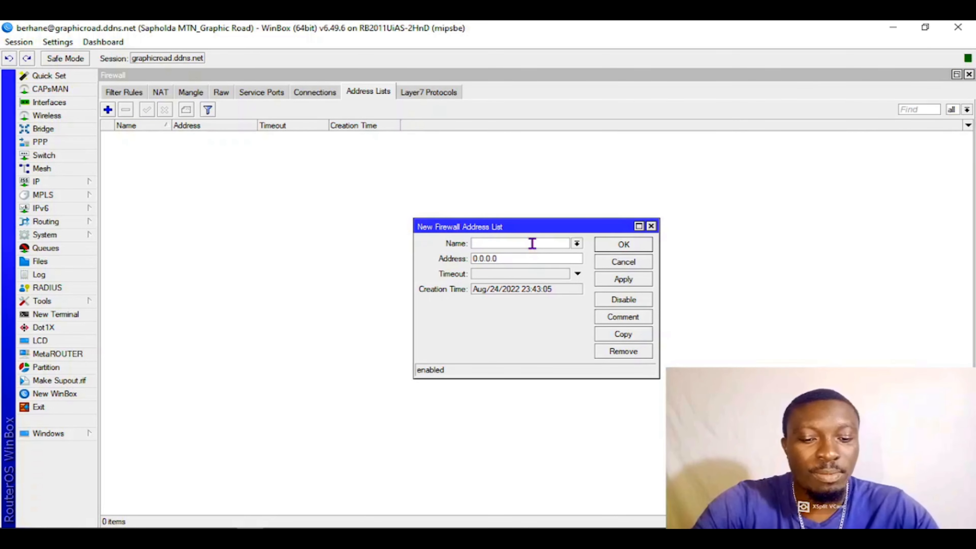
text(CNN)
drag(516, 256, 473, 262)
text(www)
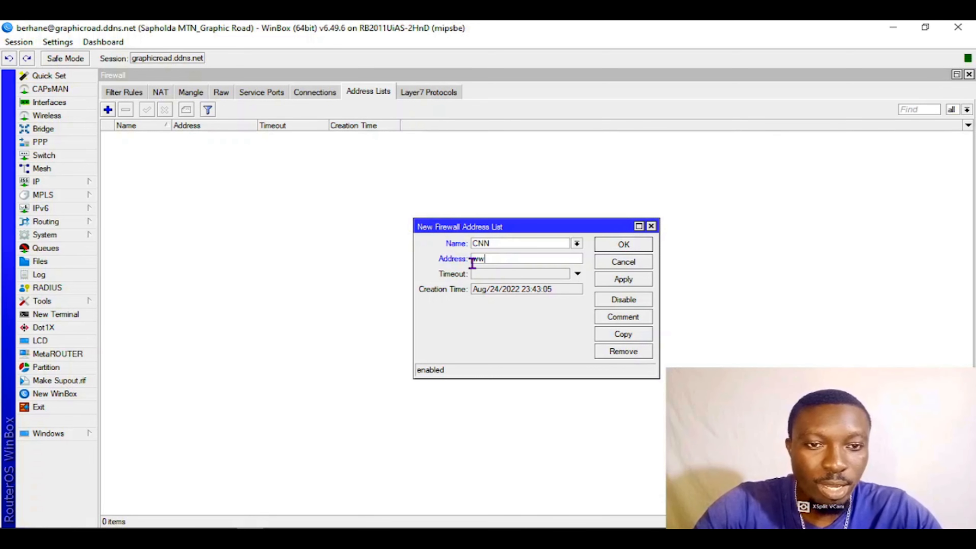
text(.cn)
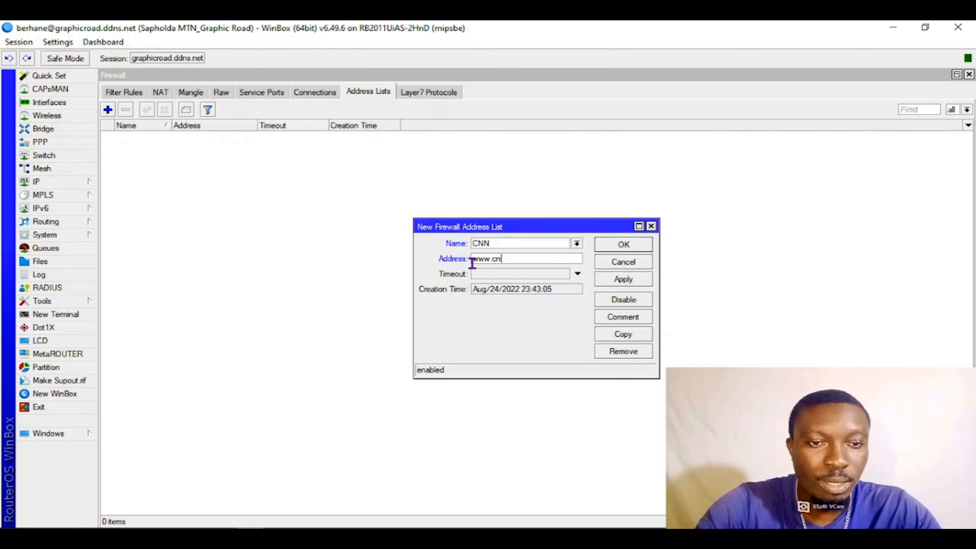
text(n.com)
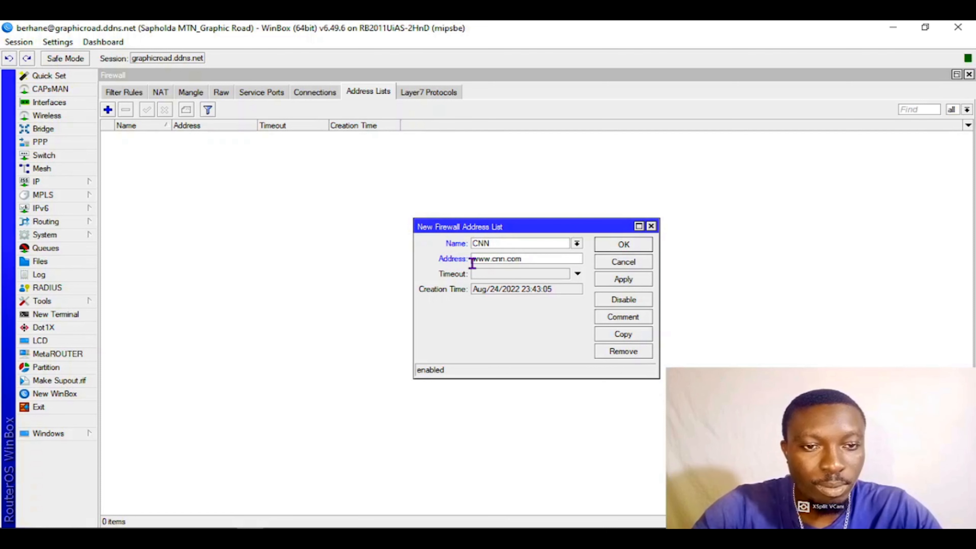
click(624, 279)
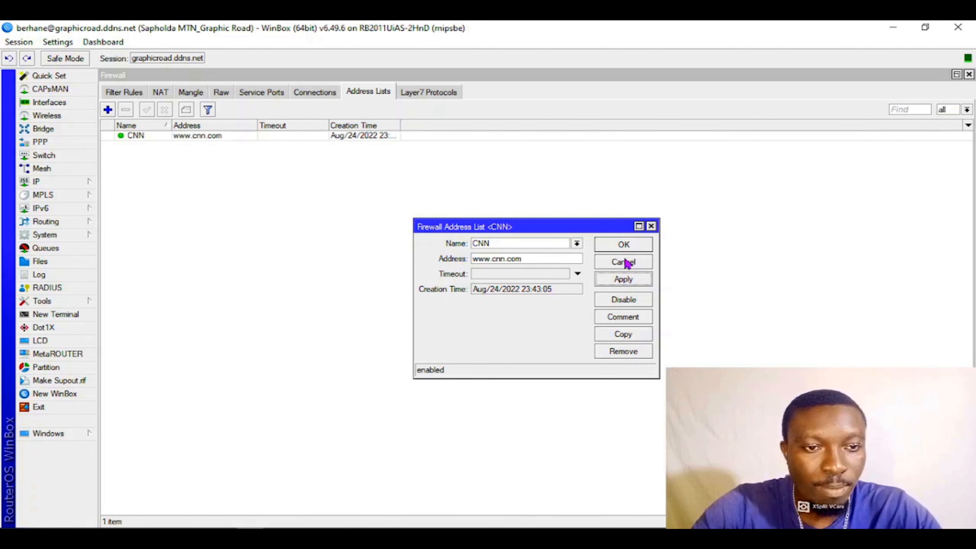
click(624, 245)
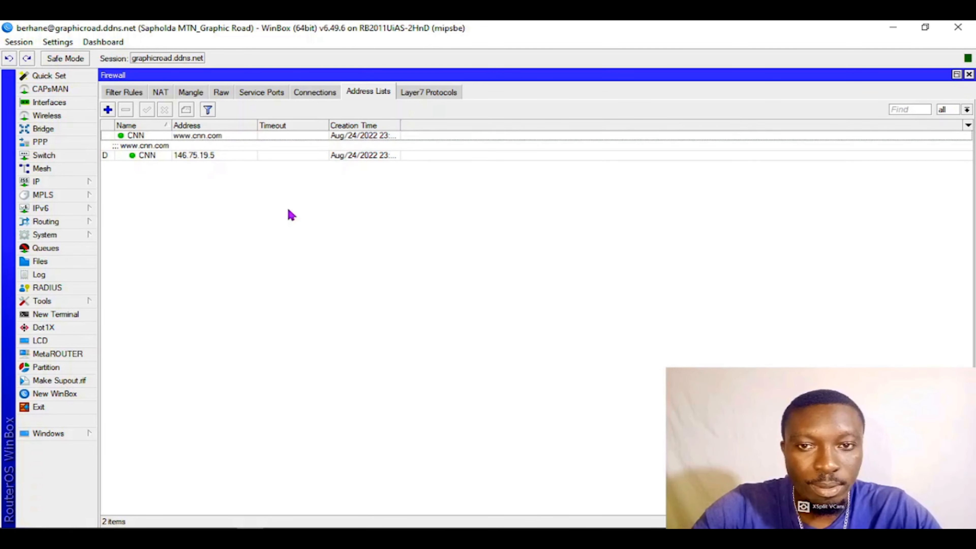
click(168, 156)
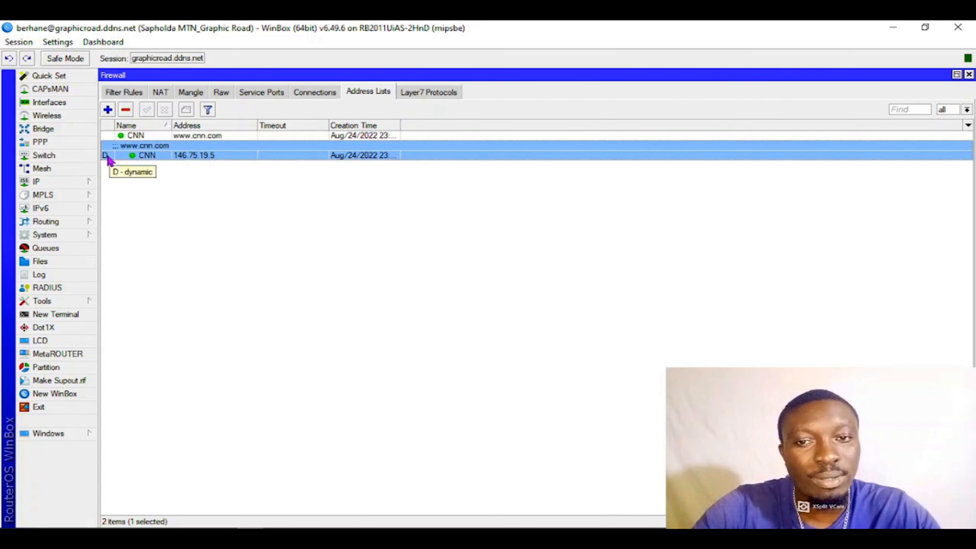
click(126, 110)
click(139, 136)
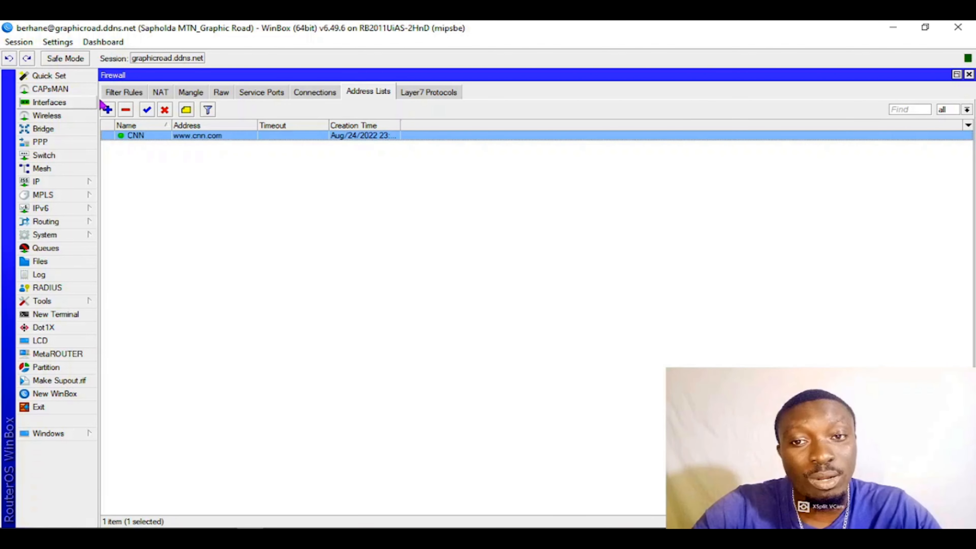
click(126, 110)
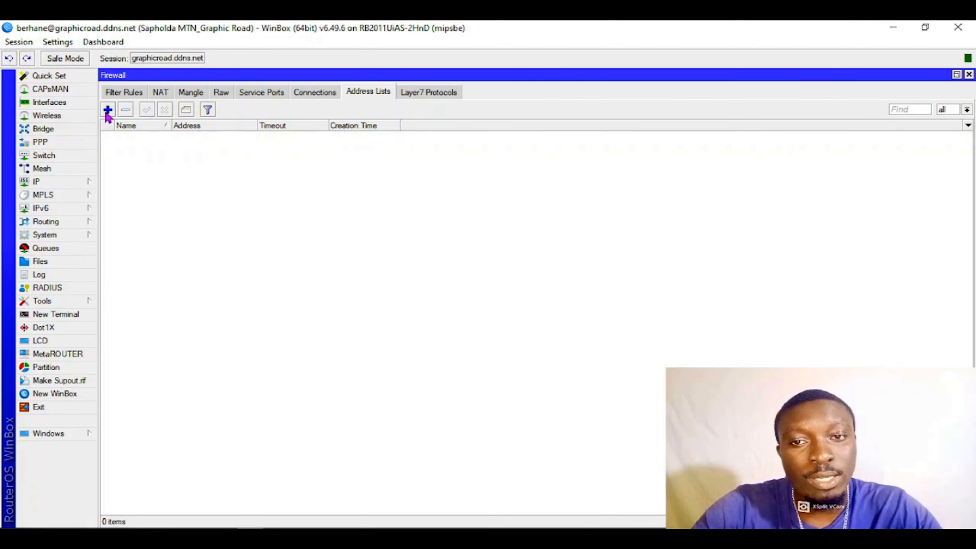
click(108, 110)
text(Facebook)
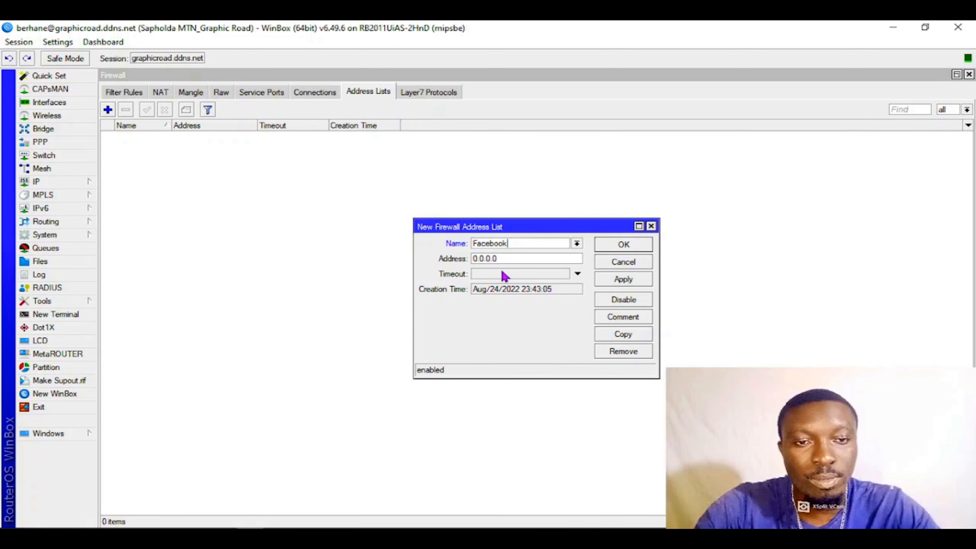
key(Tab)
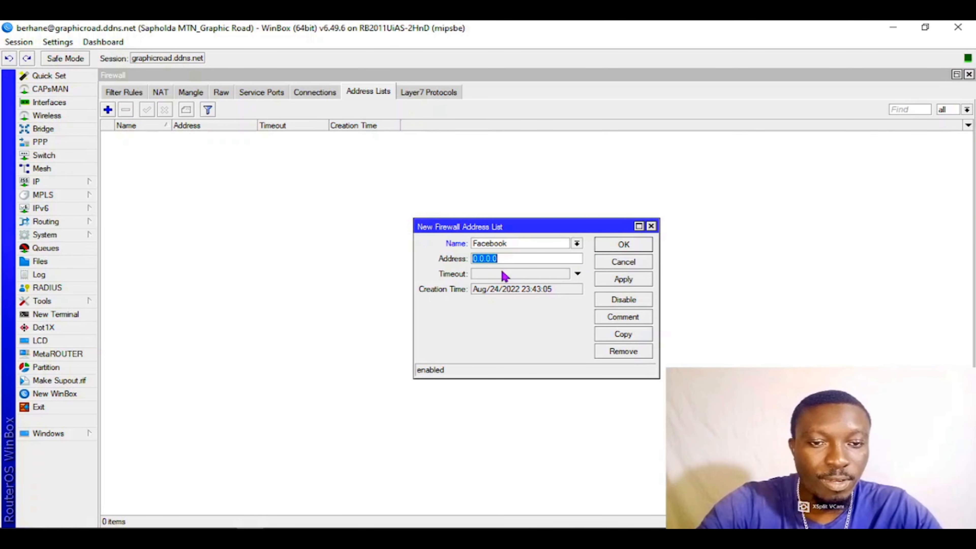
text(www.facebo)
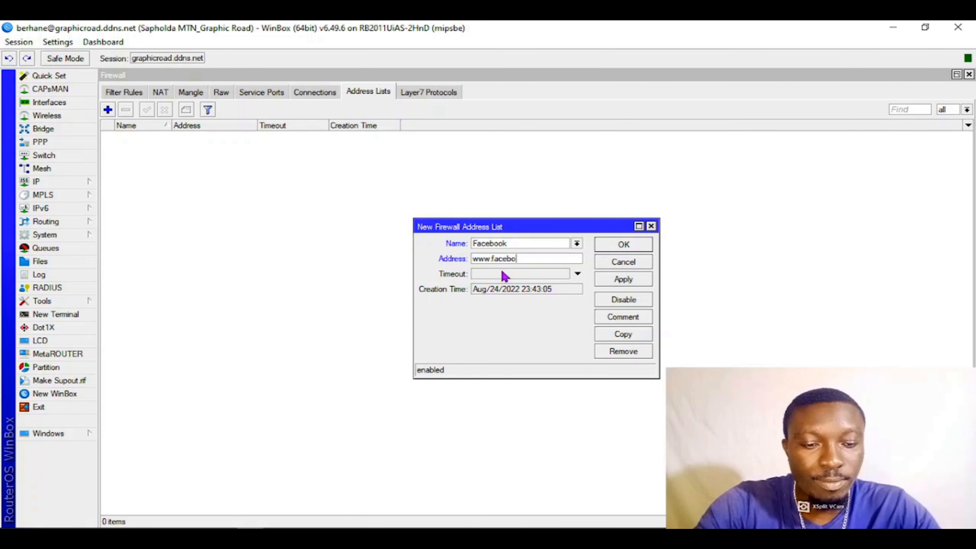
text(ok.xom)
key(BackSpace)
key(BackSpace)
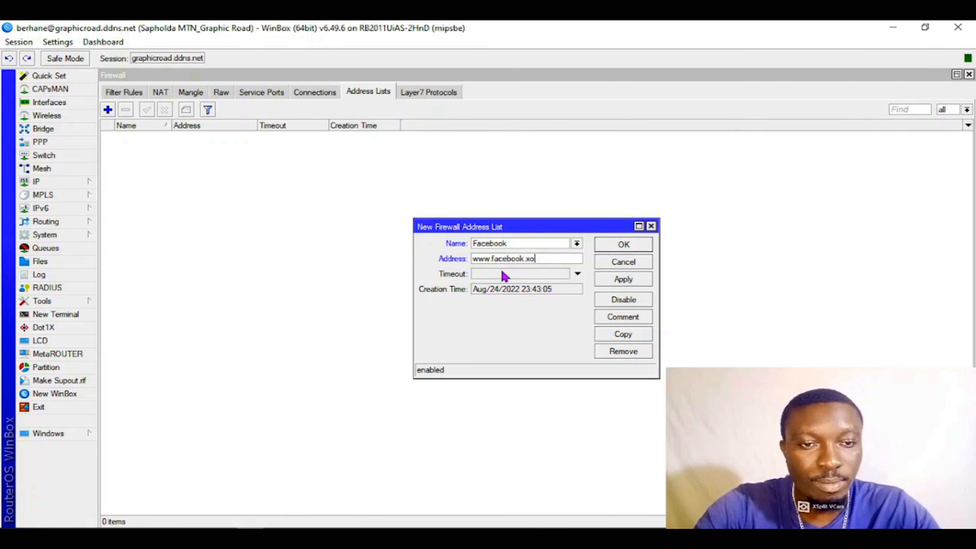
key(BackSpace)
text(com)
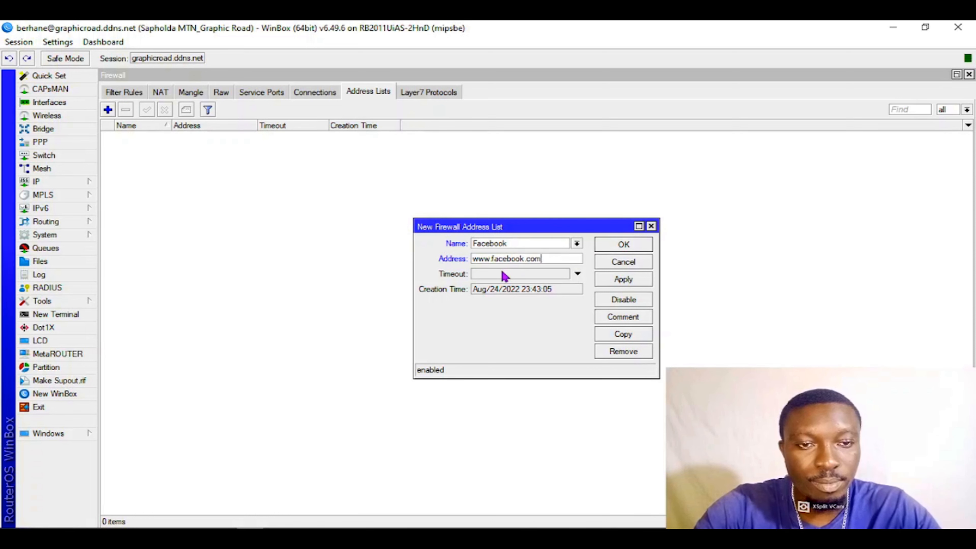
click(613, 280)
click(622, 244)
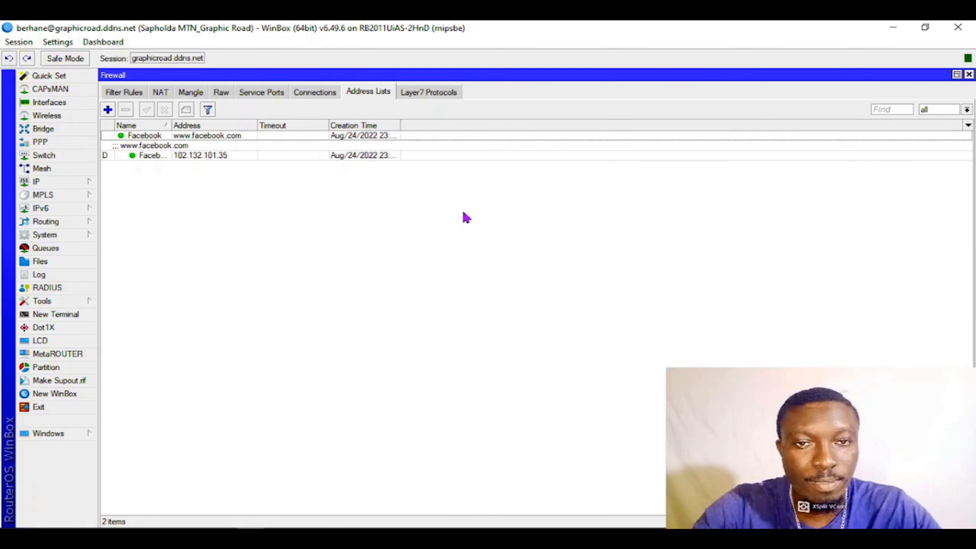
click(178, 156)
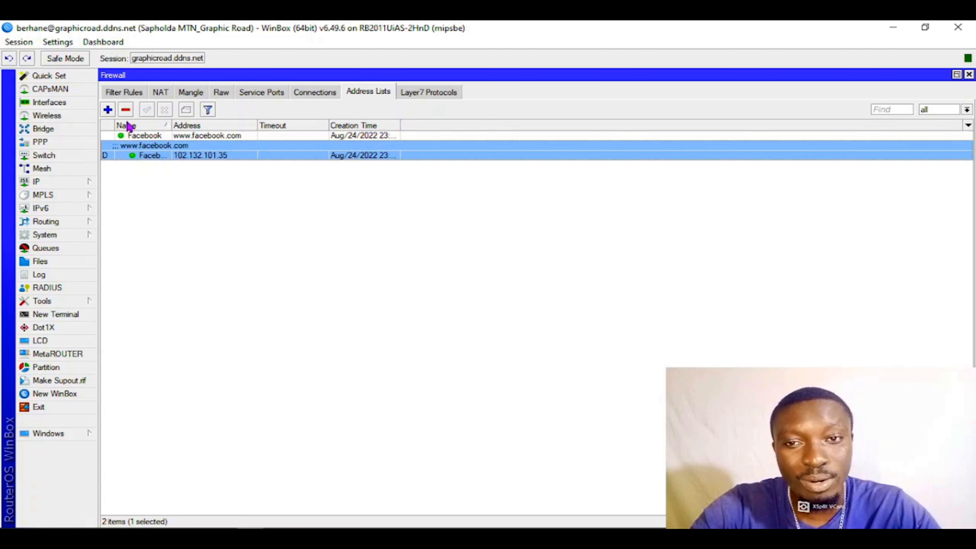
click(125, 109)
click(132, 136)
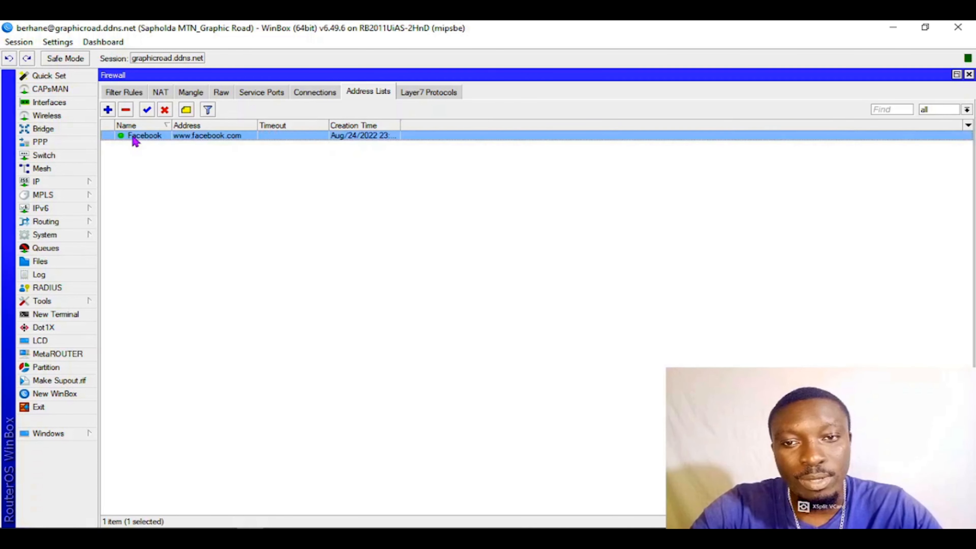
click(125, 110)
click(109, 110)
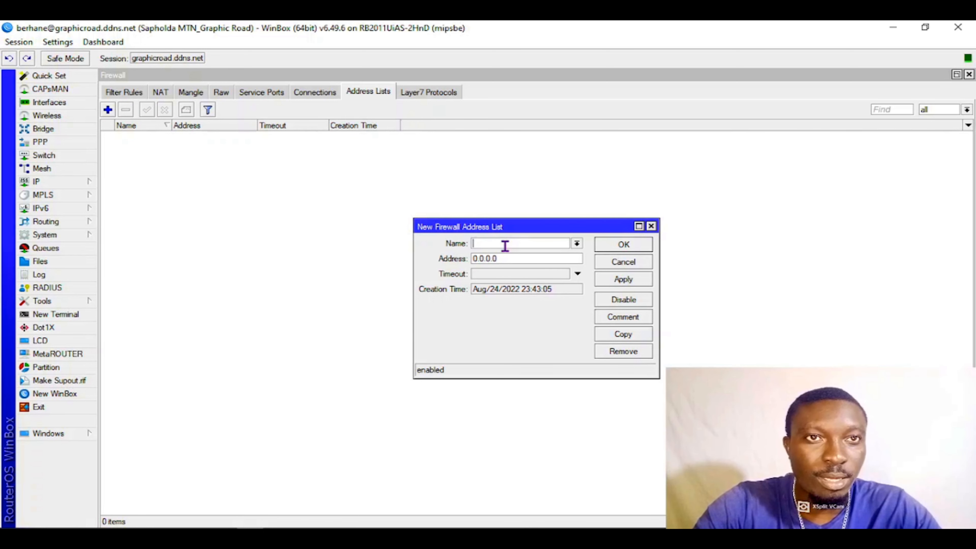
text(twitter)
key(Tab)
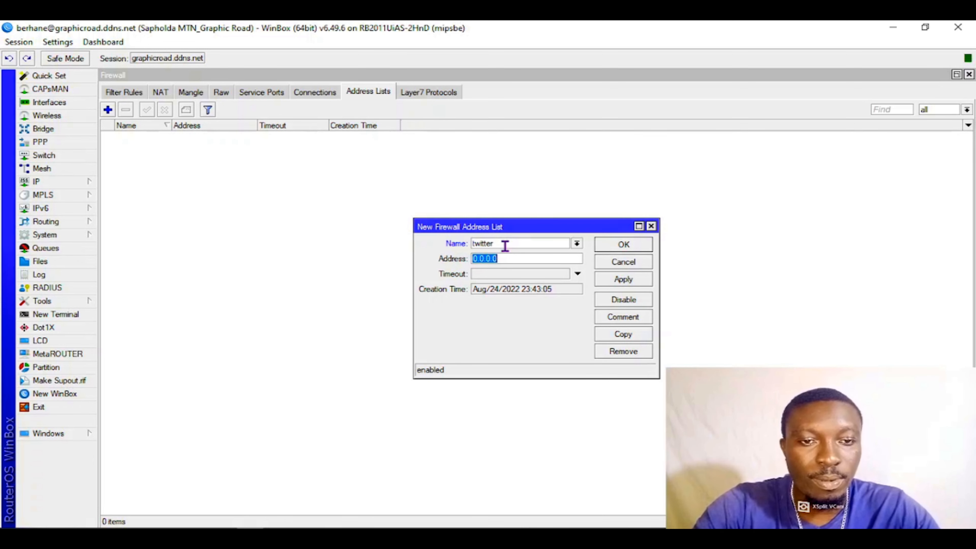
text(www.twitter.com)
click(621, 284)
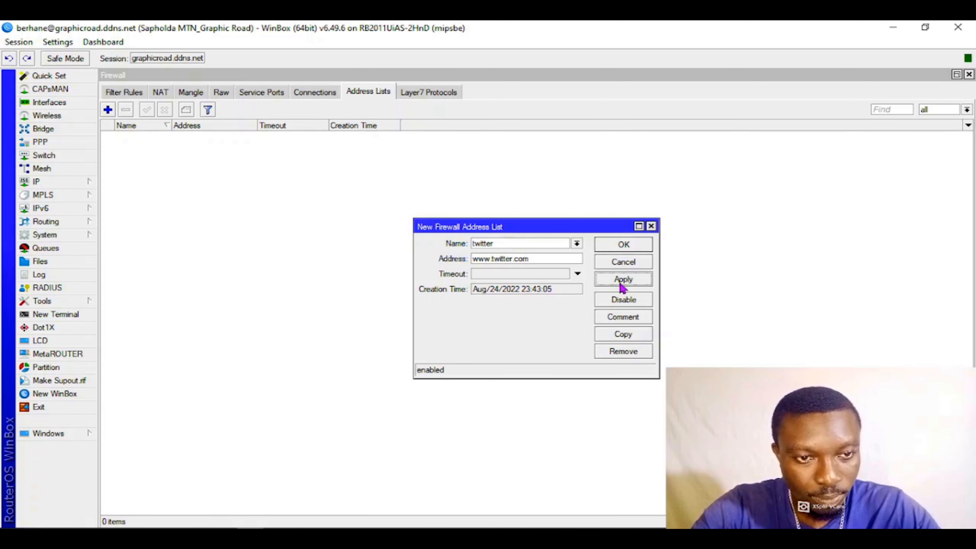
click(624, 246)
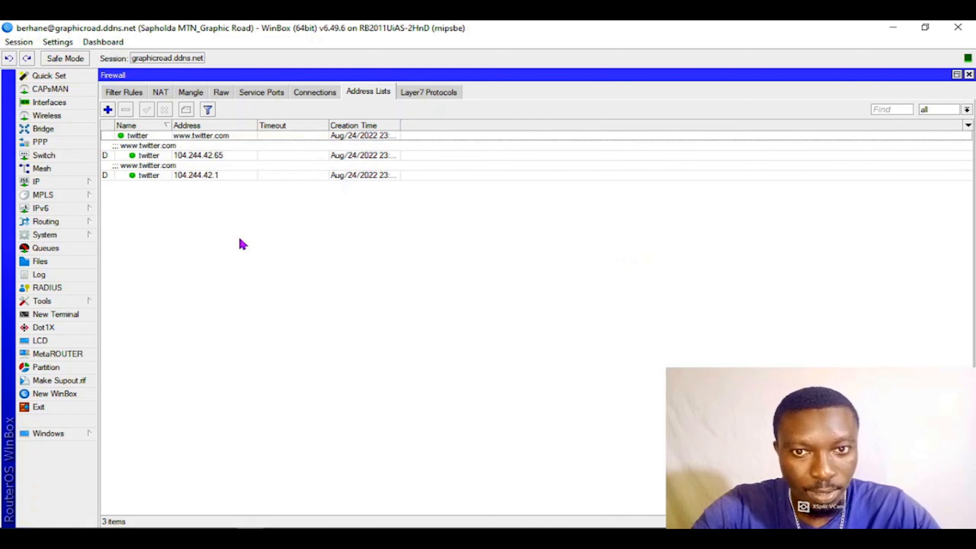
click(217, 159)
click(199, 177)
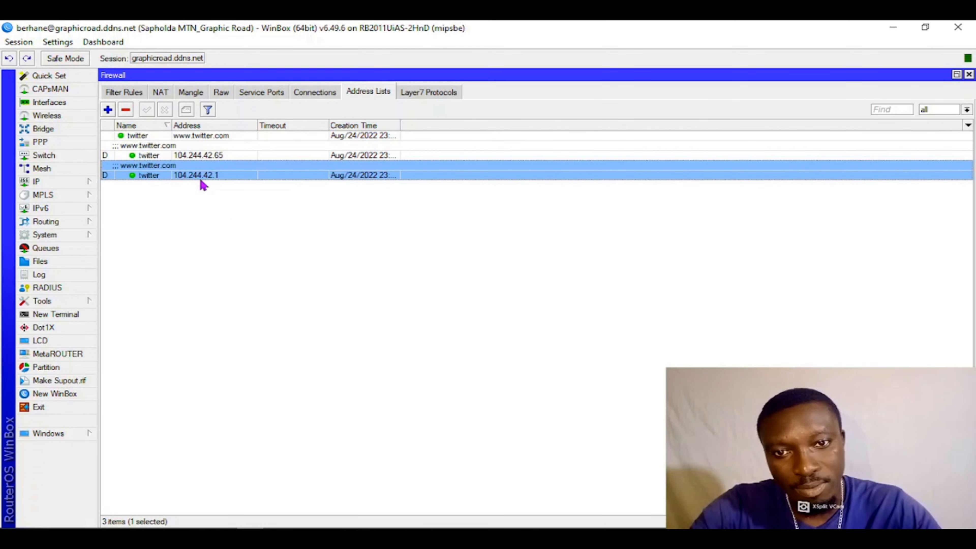
click(206, 157)
click(203, 176)
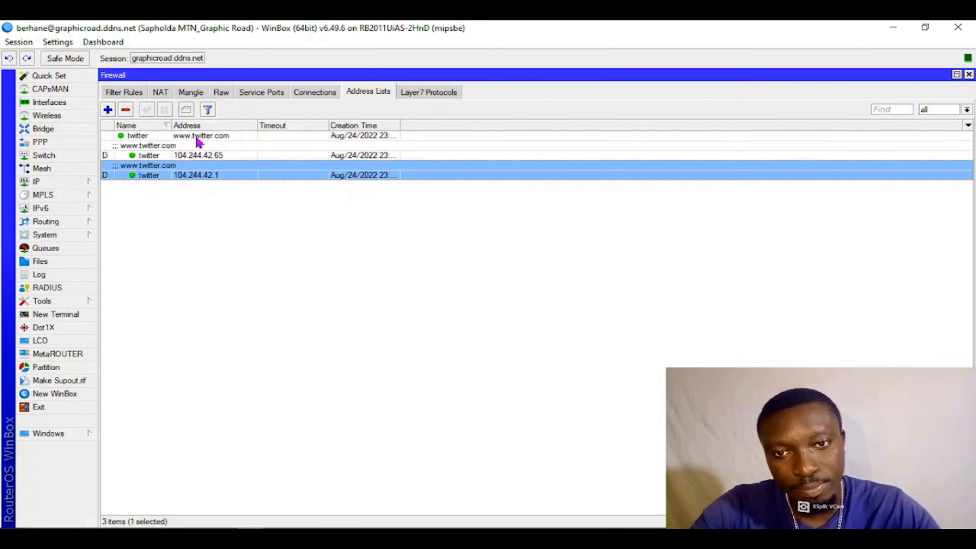
click(193, 156)
click(108, 110)
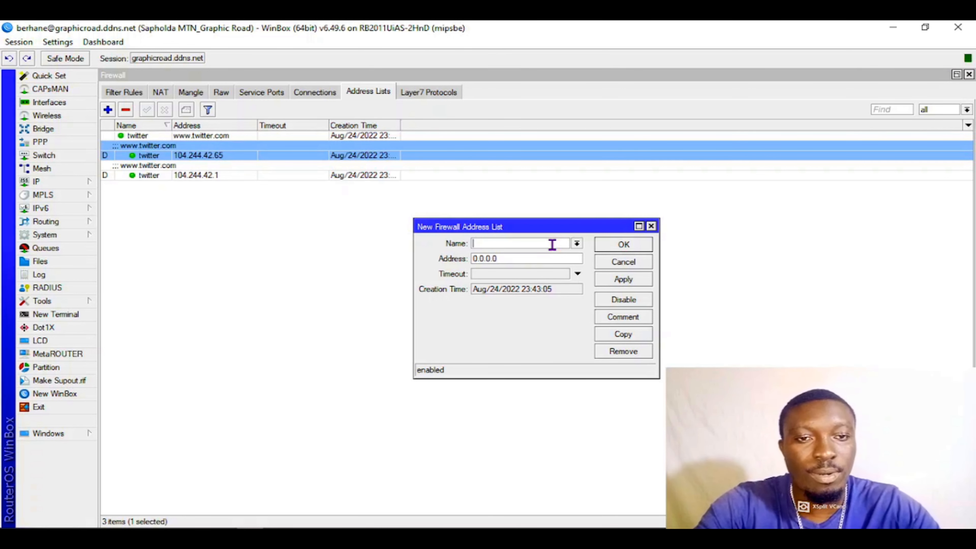
text(Youtube)
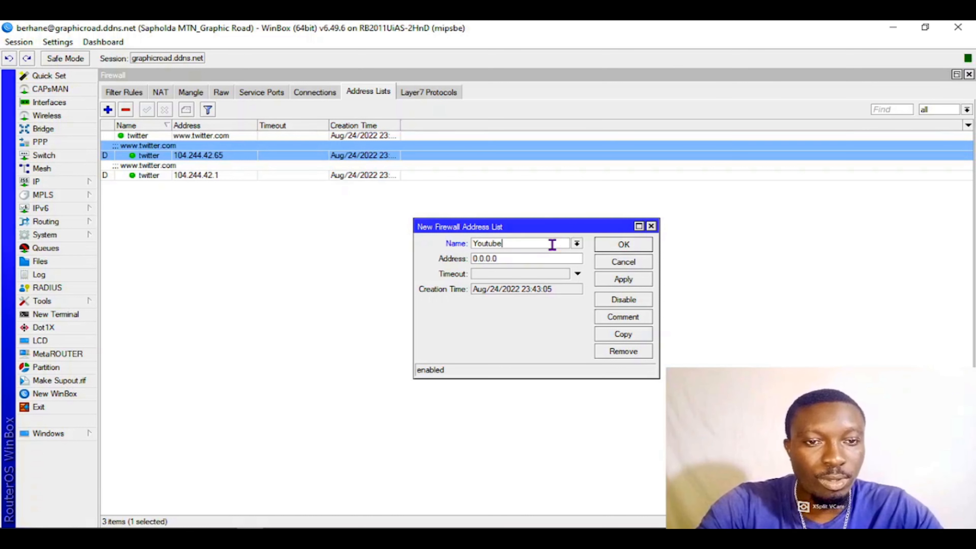
key(Tab)
text(w)
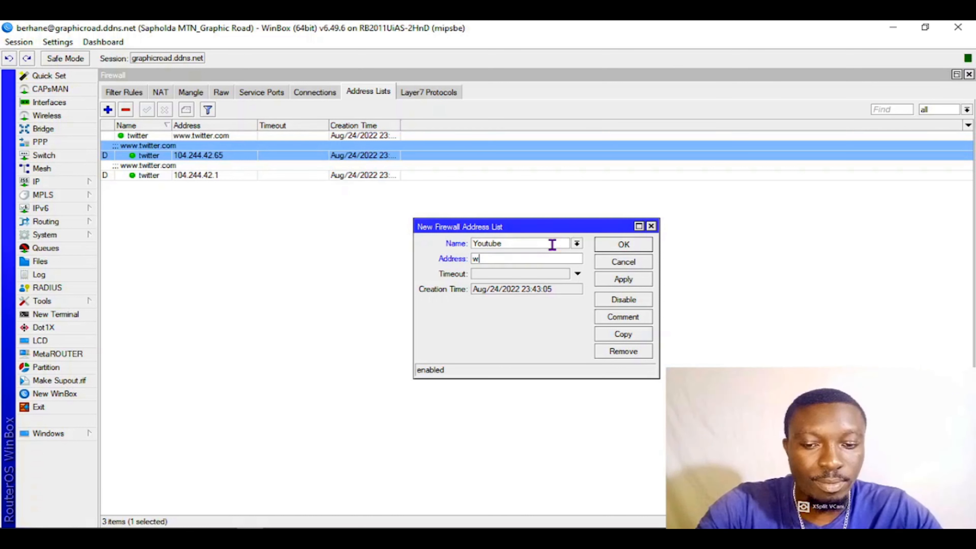
text(ww.youtu)
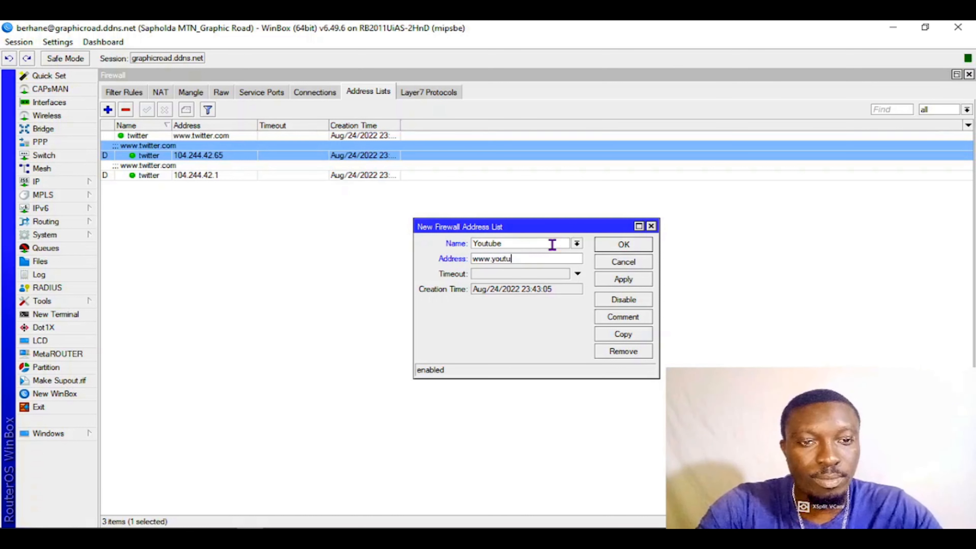
text(be.com)
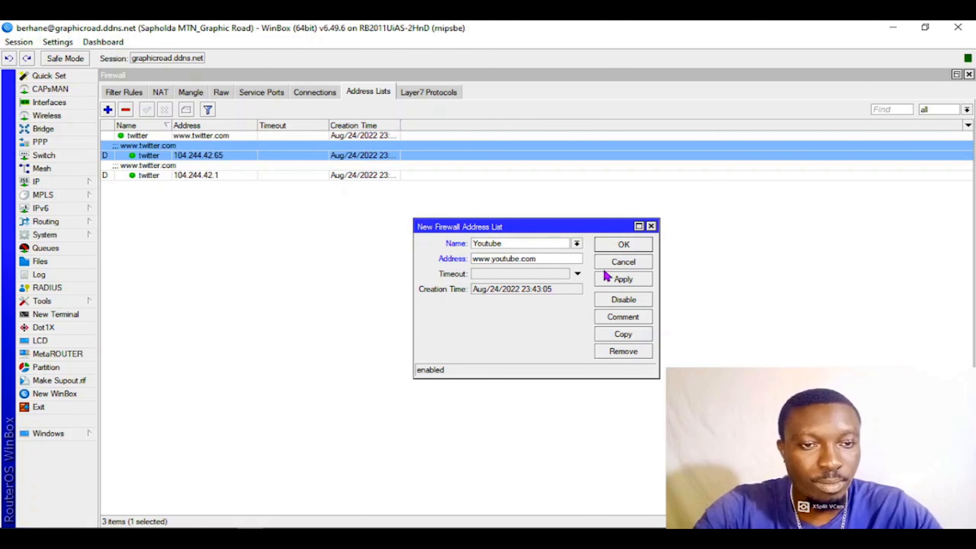
click(608, 280)
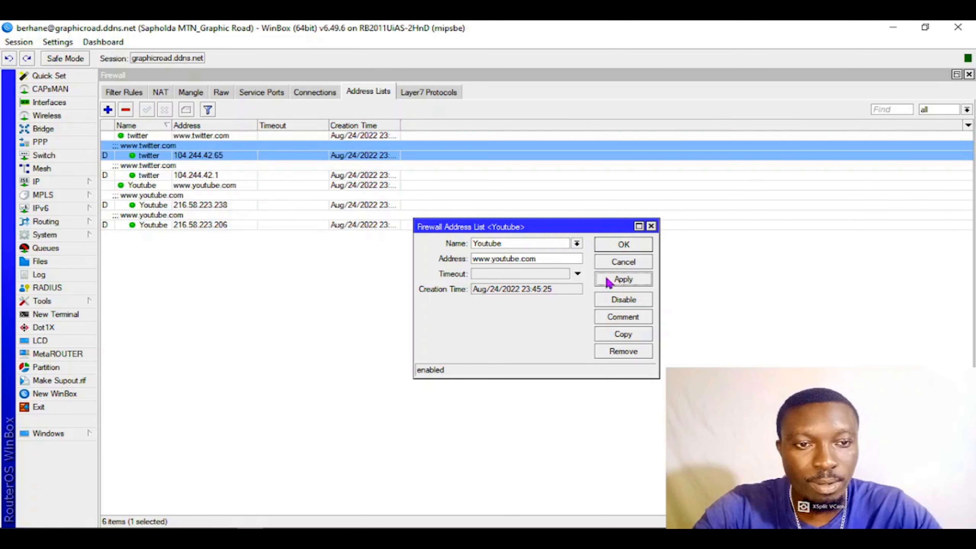
click(617, 247)
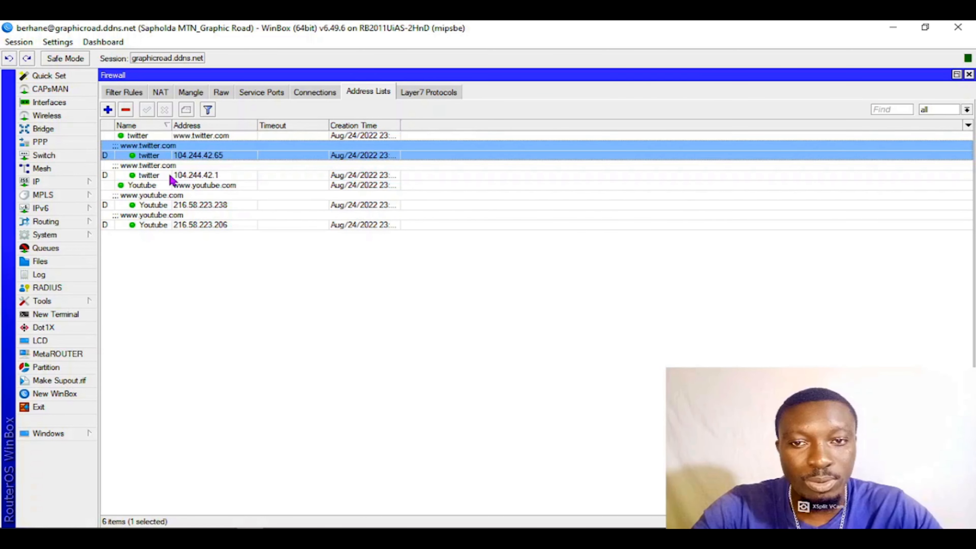
click(171, 176)
click(190, 136)
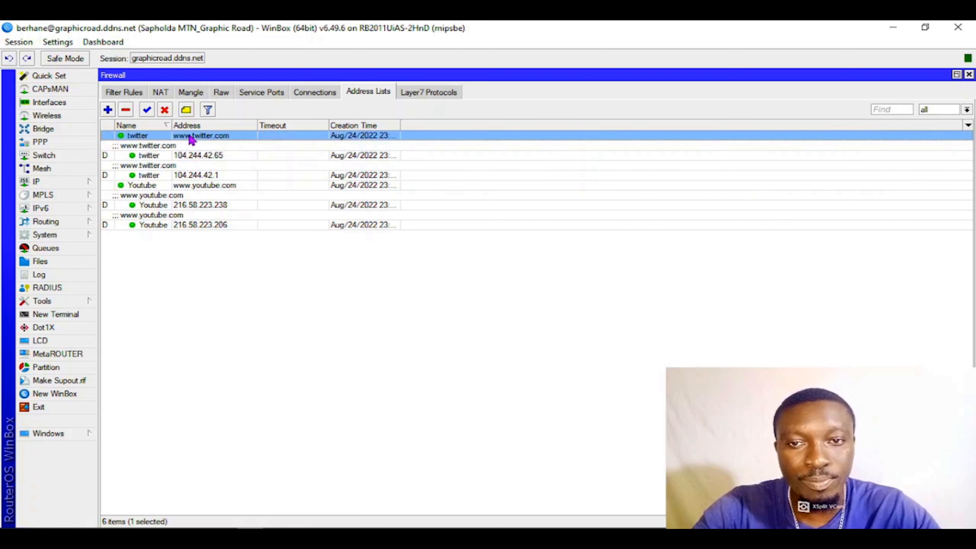
key(ctrl+m)
text(TWITTER)
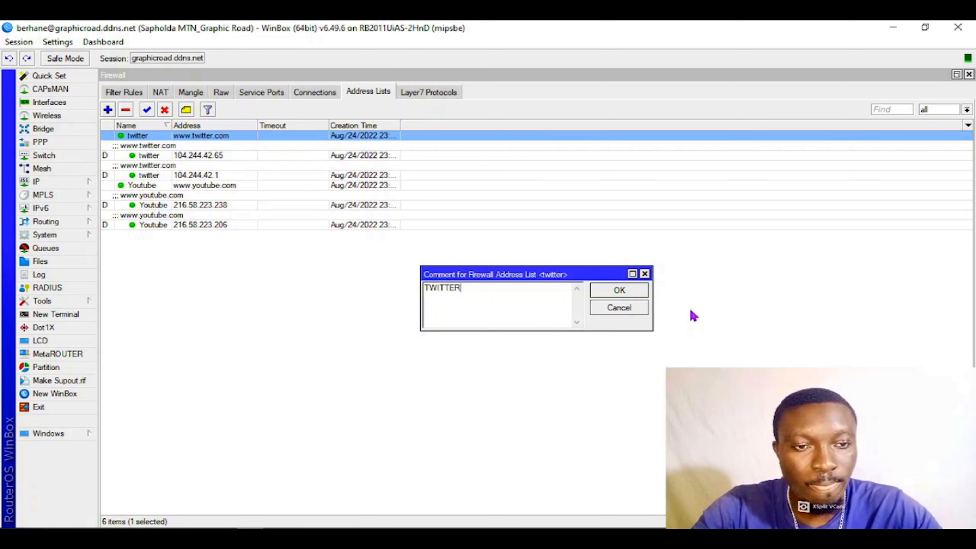
click(628, 293)
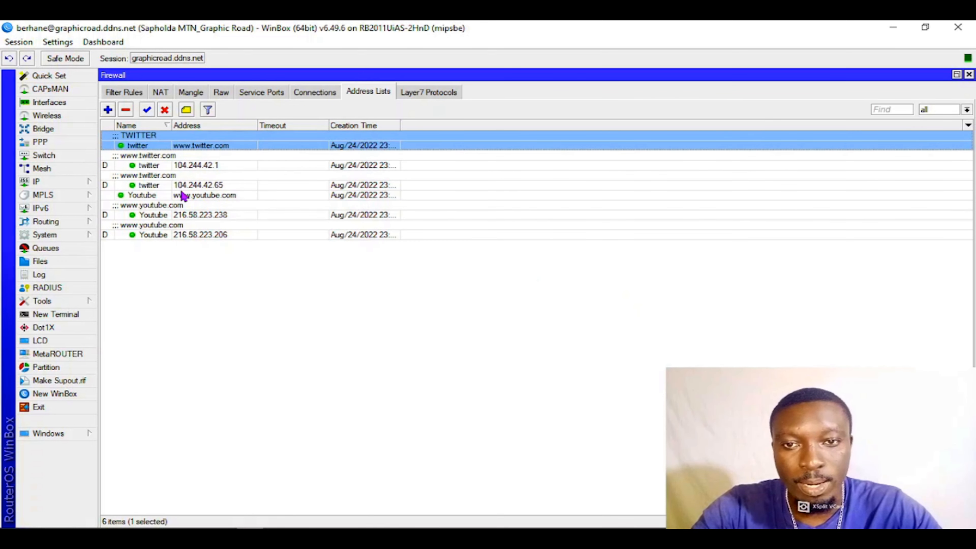
click(189, 215)
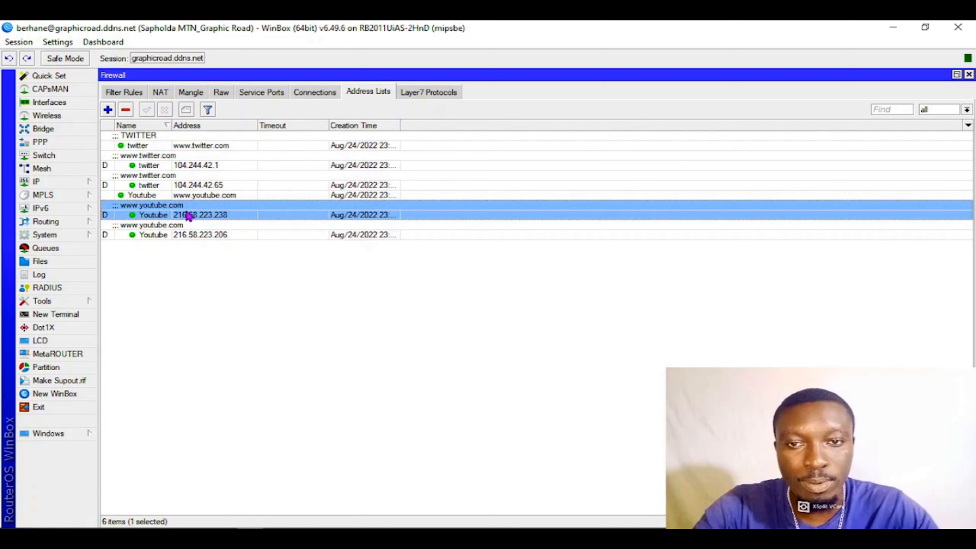
click(207, 195)
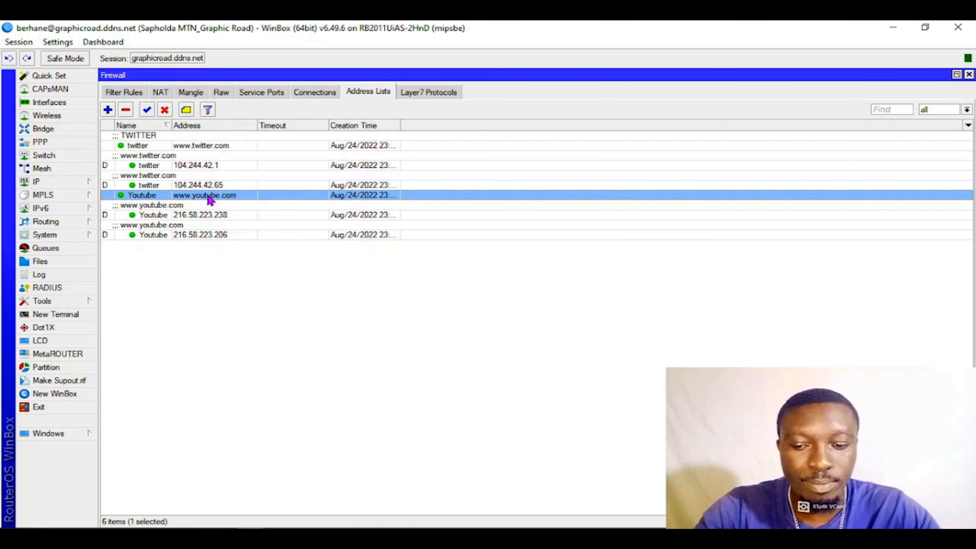
key(ctrl+m)
text(YOUT)
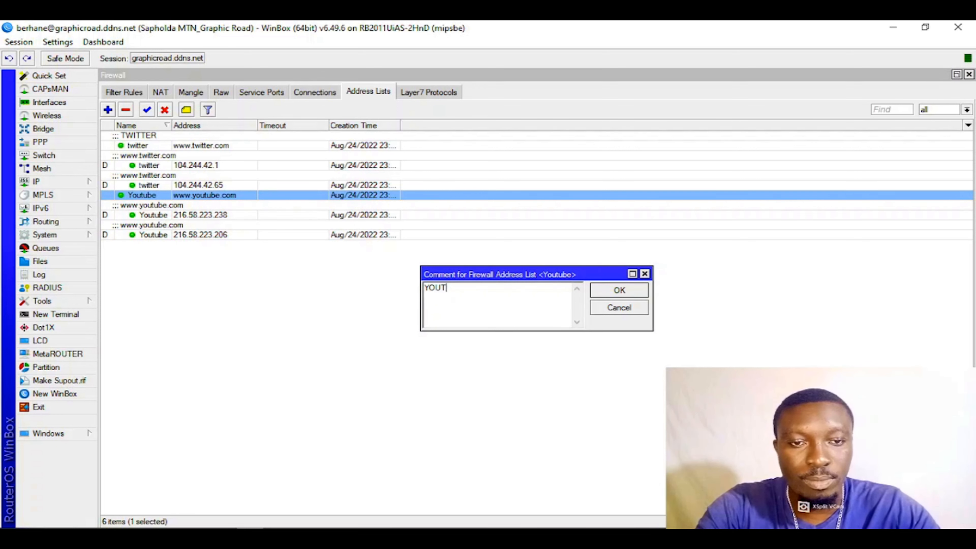
text(UBE)
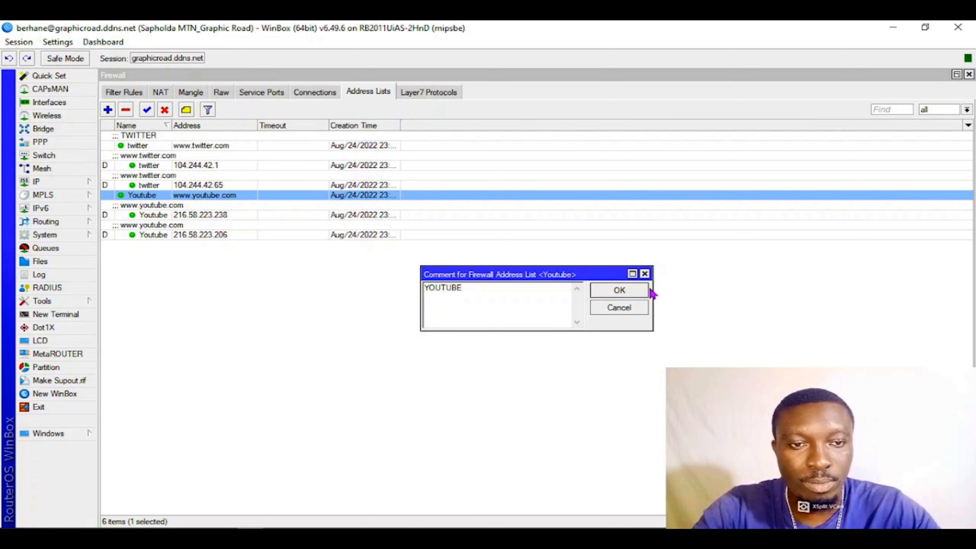
click(628, 297)
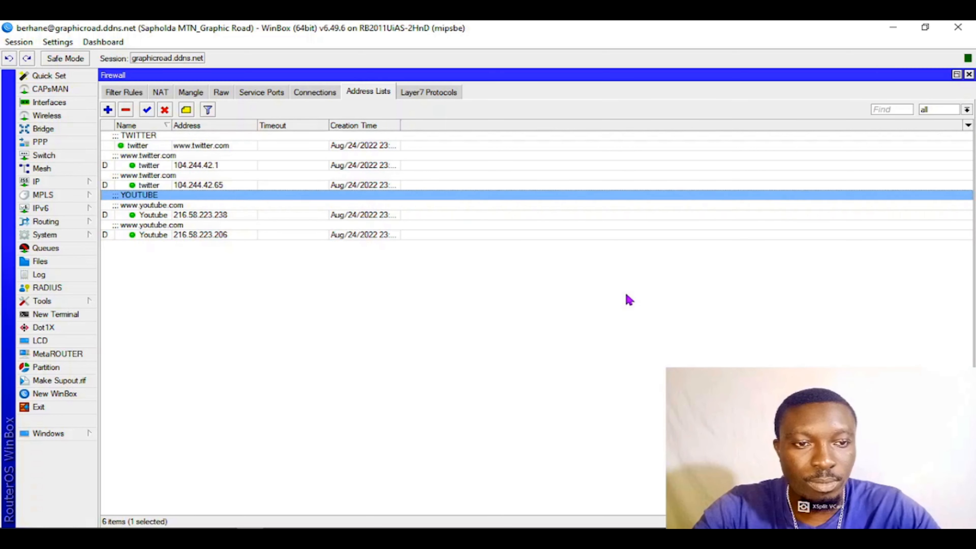
click(319, 296)
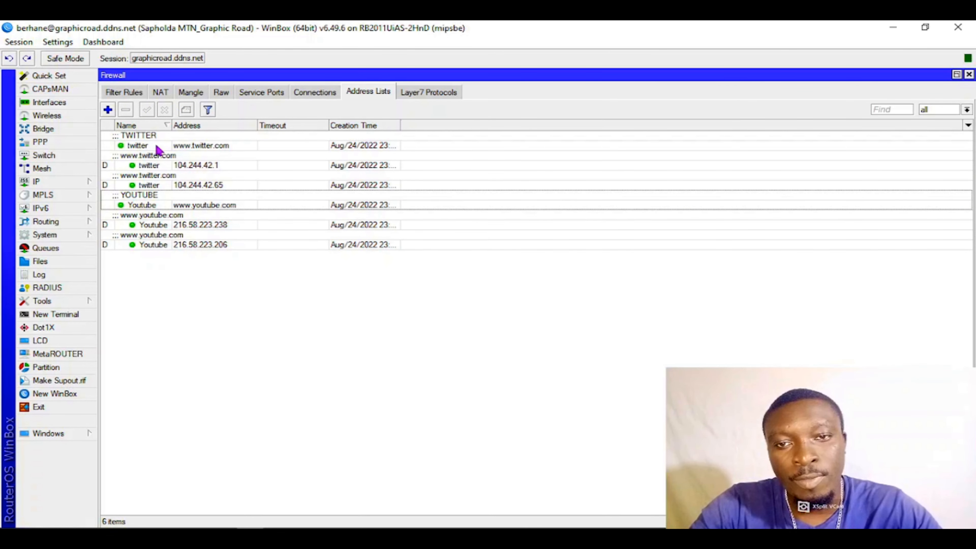
click(164, 147)
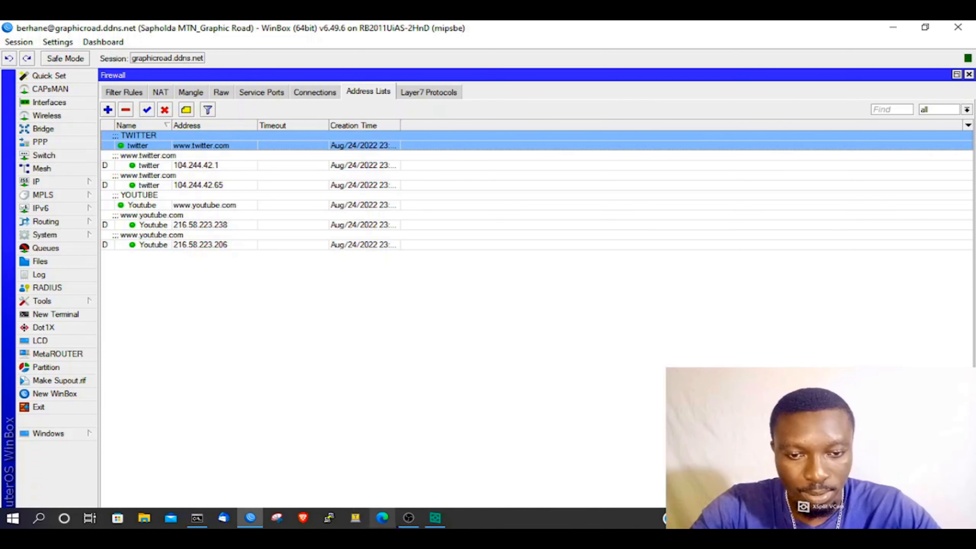
click(409, 518)
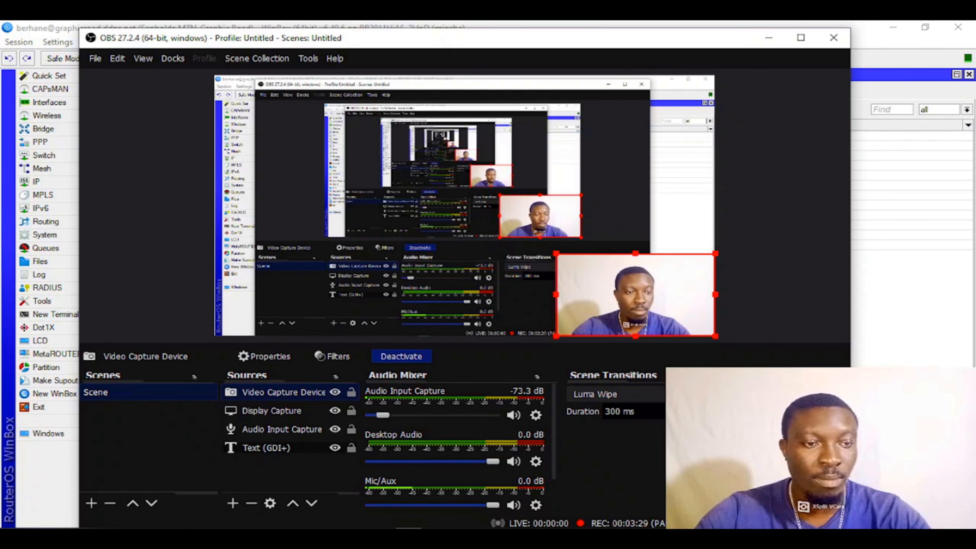
key(alt+Tab)
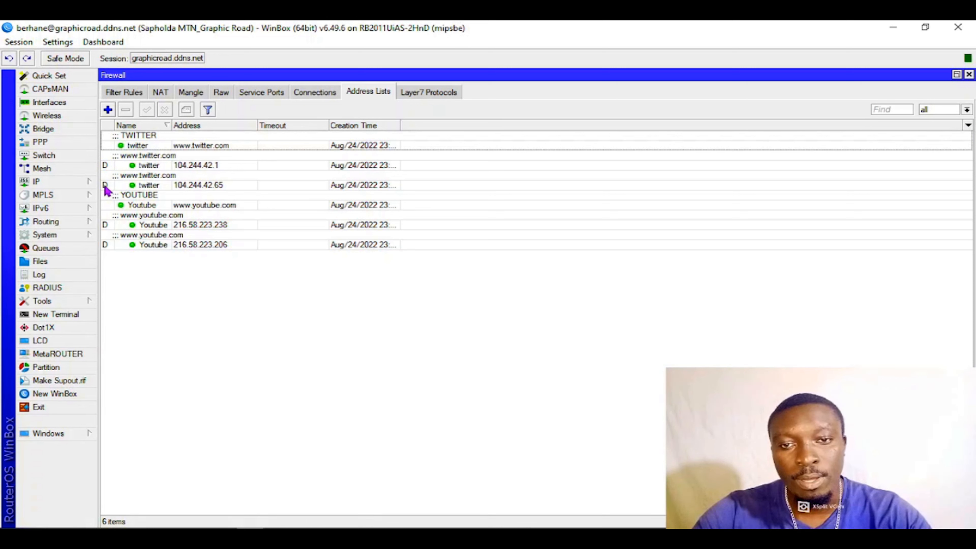
click(109, 111)
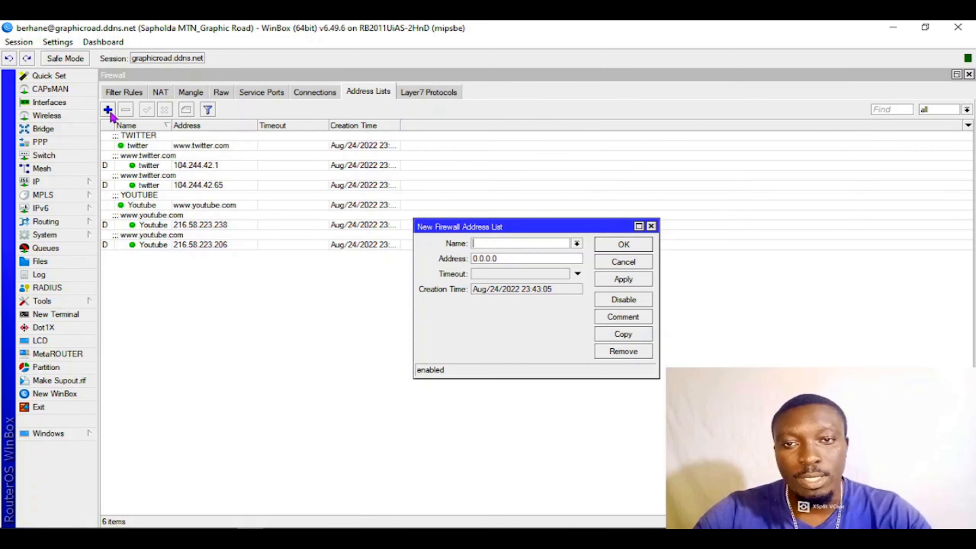
click(498, 242)
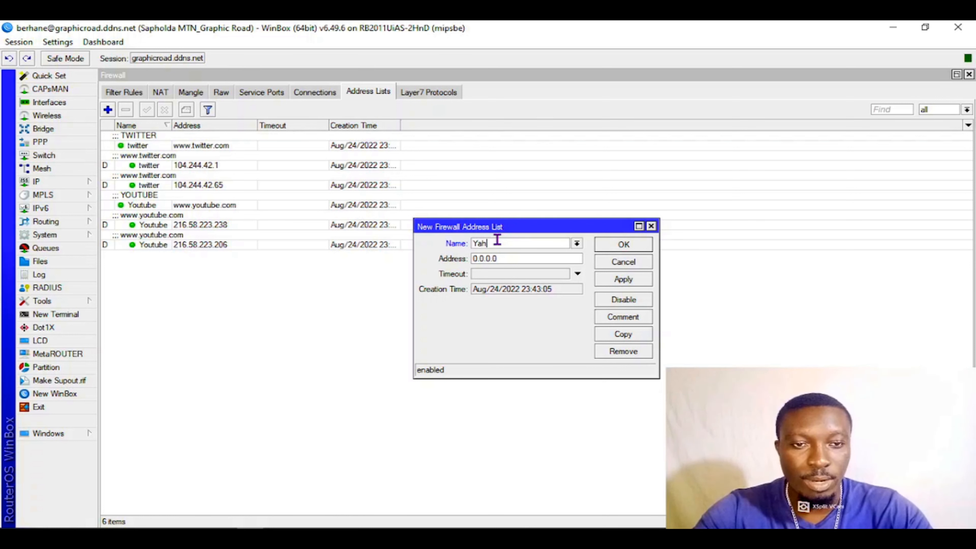
key(Tab)
text(w)
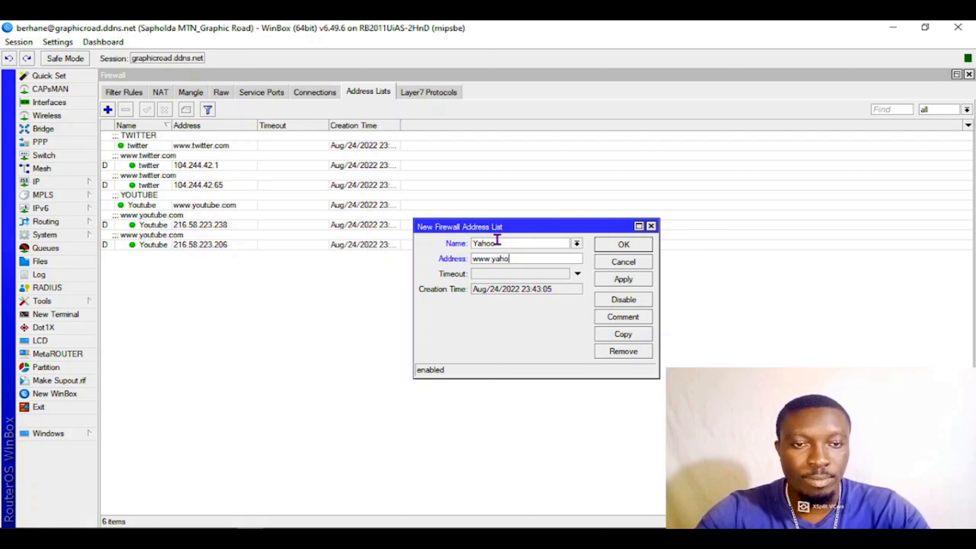
text(ww.yahoo.com)
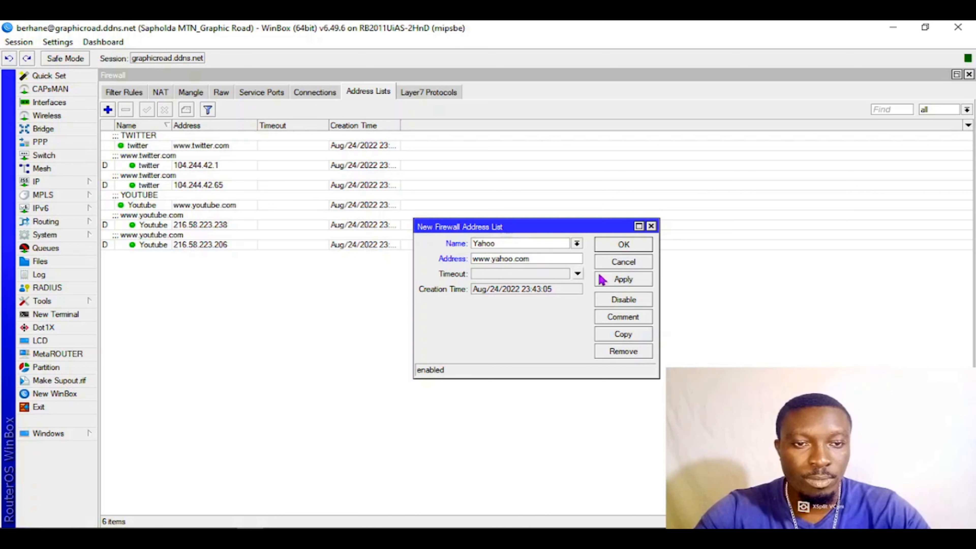
click(620, 279)
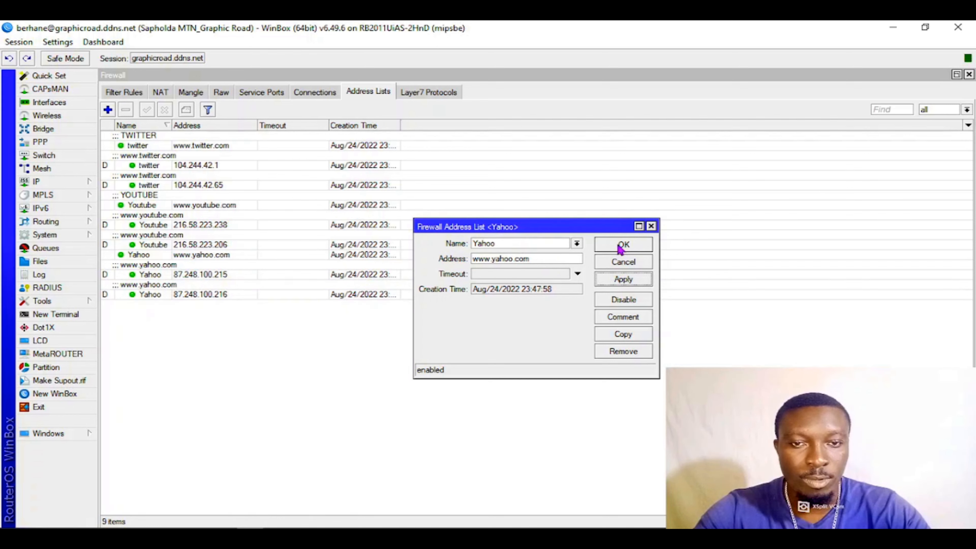
click(621, 246)
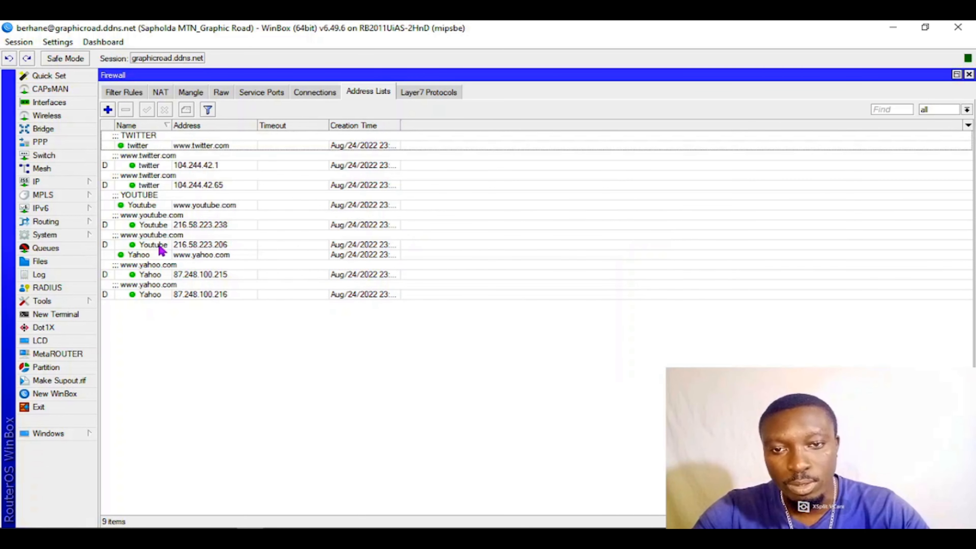
click(150, 255)
key(ctrl+m)
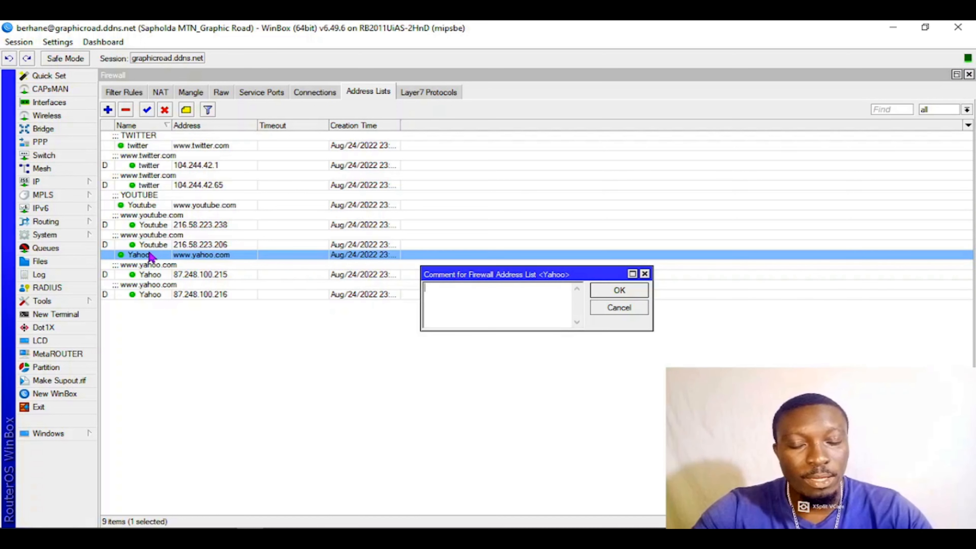
text(YAHOO)
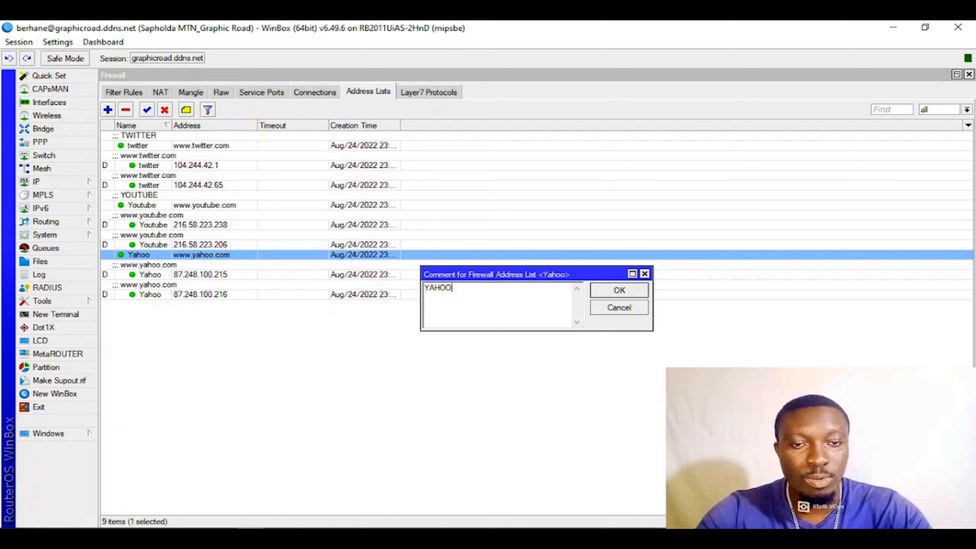
click(624, 295)
click(379, 398)
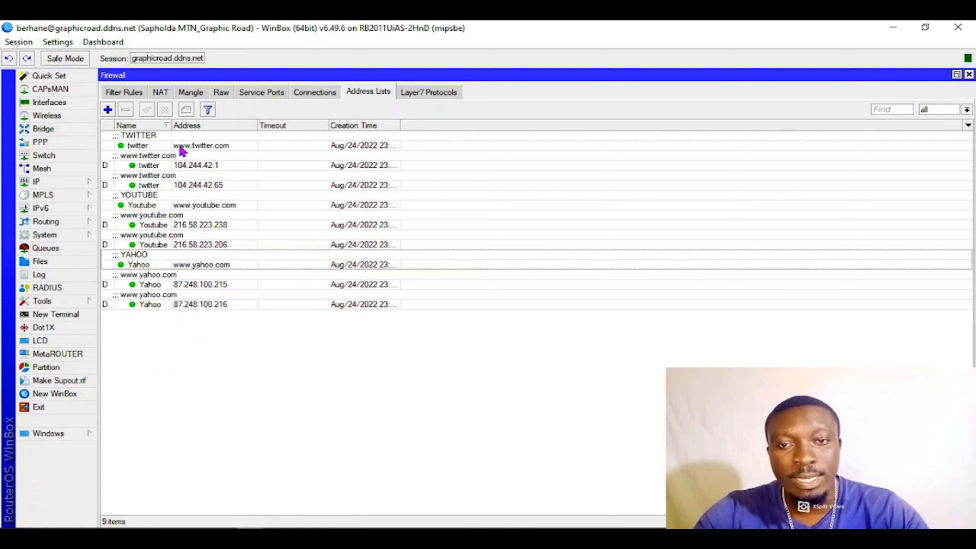
- Examine the twitter entry with its dynamically resolved addresses, and look over the existing firewall filter rules
click(201, 148)
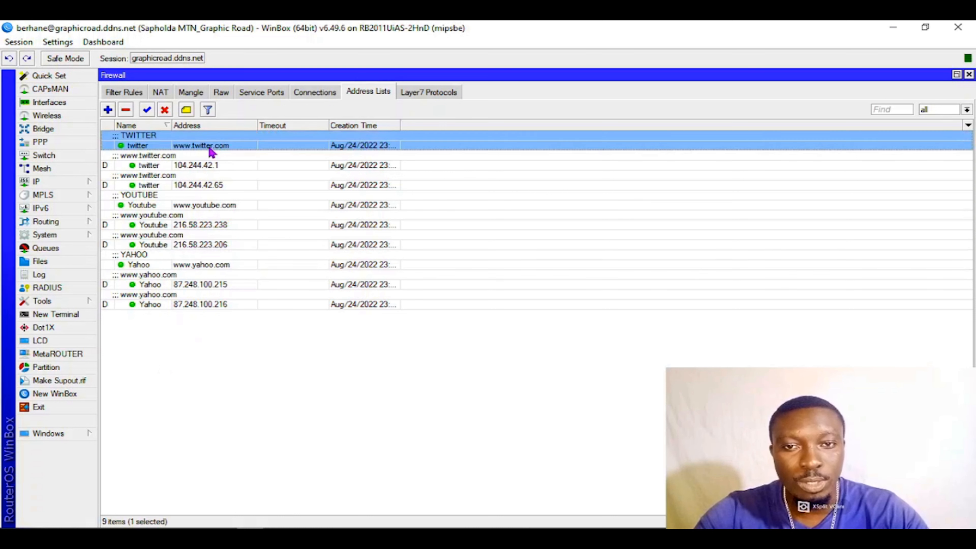
click(210, 166)
click(210, 197)
click(210, 183)
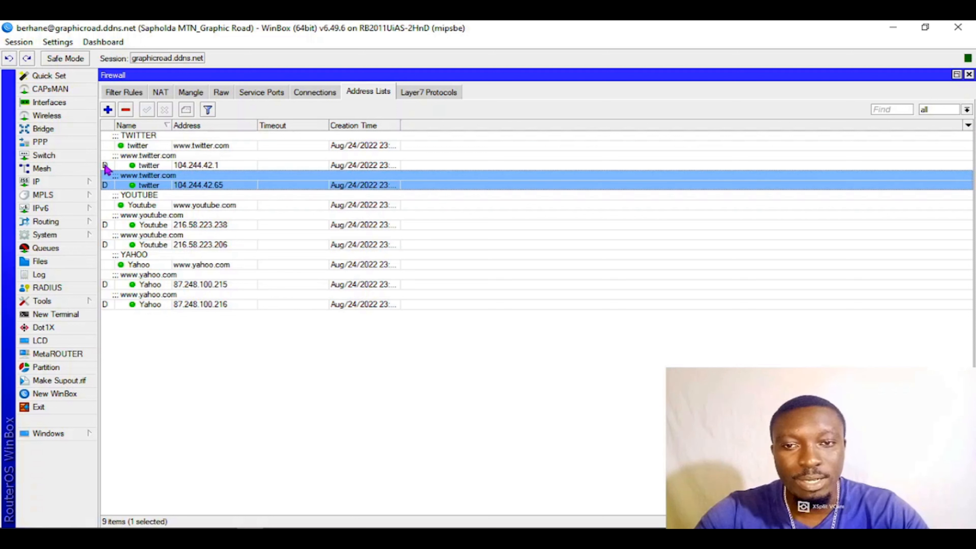
mouse_move(106, 169)
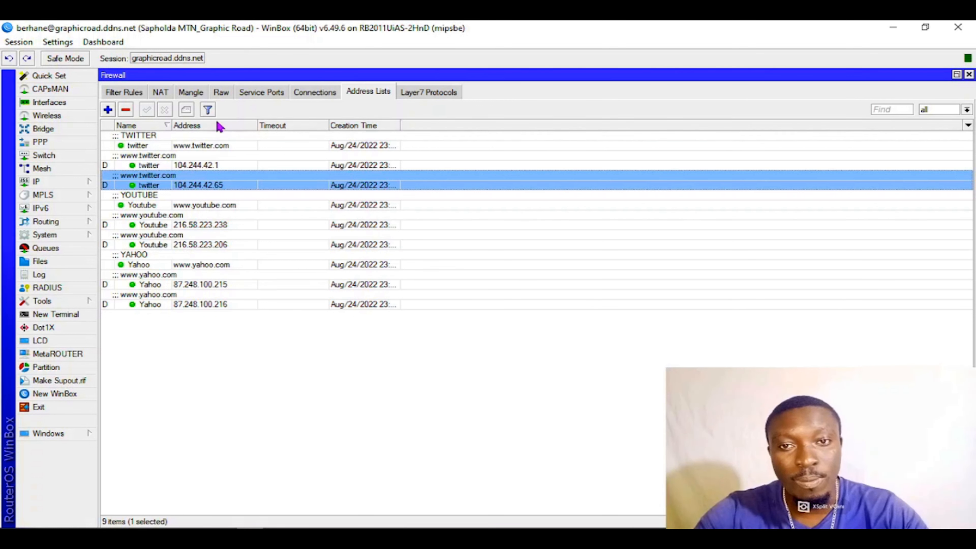
click(124, 92)
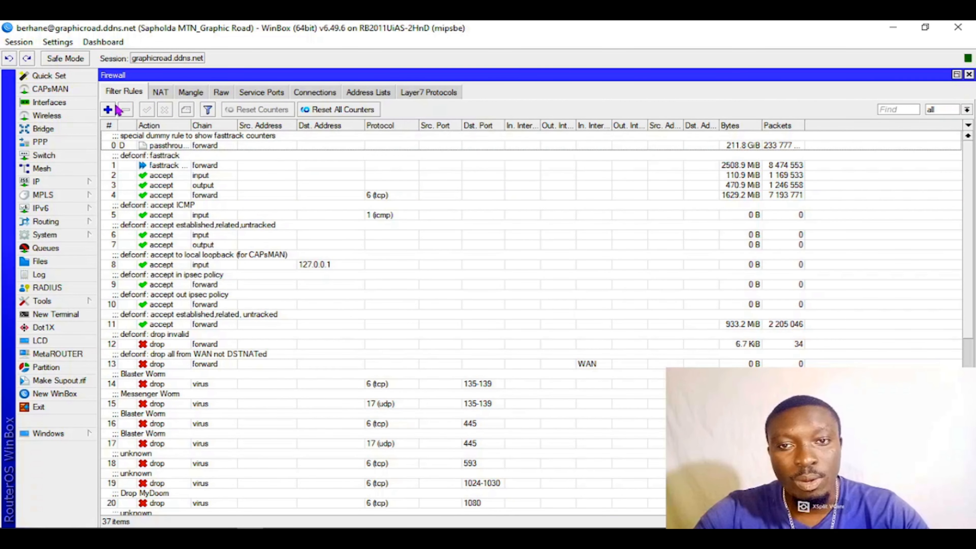
click(361, 95)
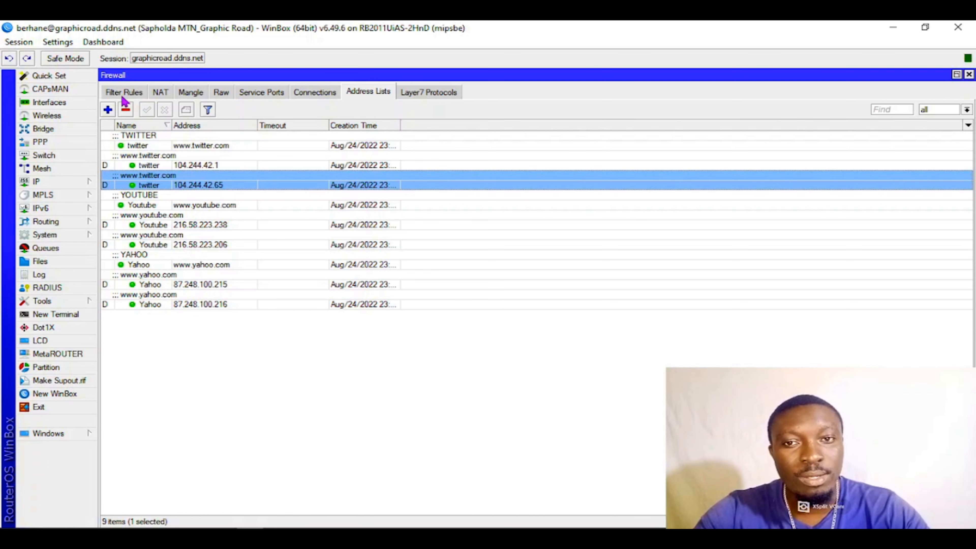
- Start a new firewall filter rule on the forward chain with Youtube as its destination address list
click(122, 94)
click(108, 110)
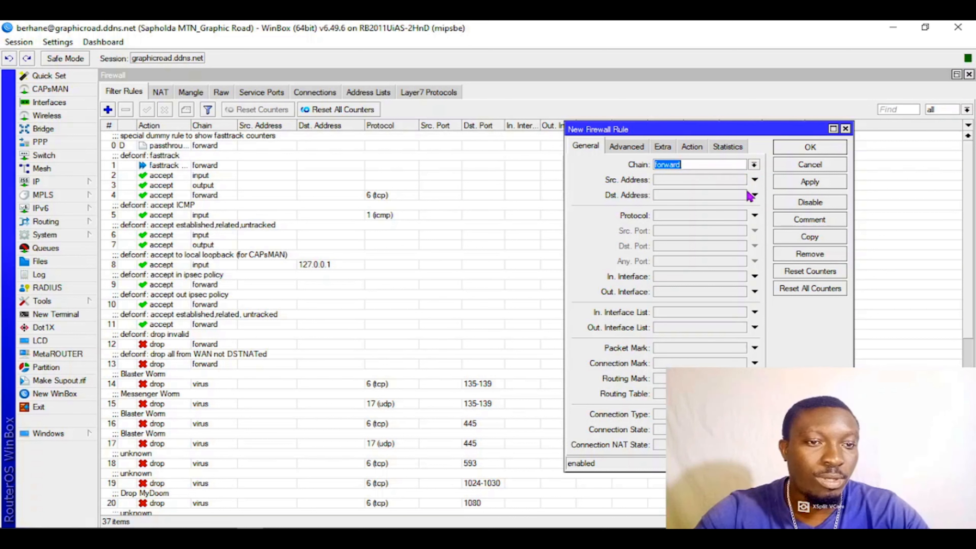
click(681, 197)
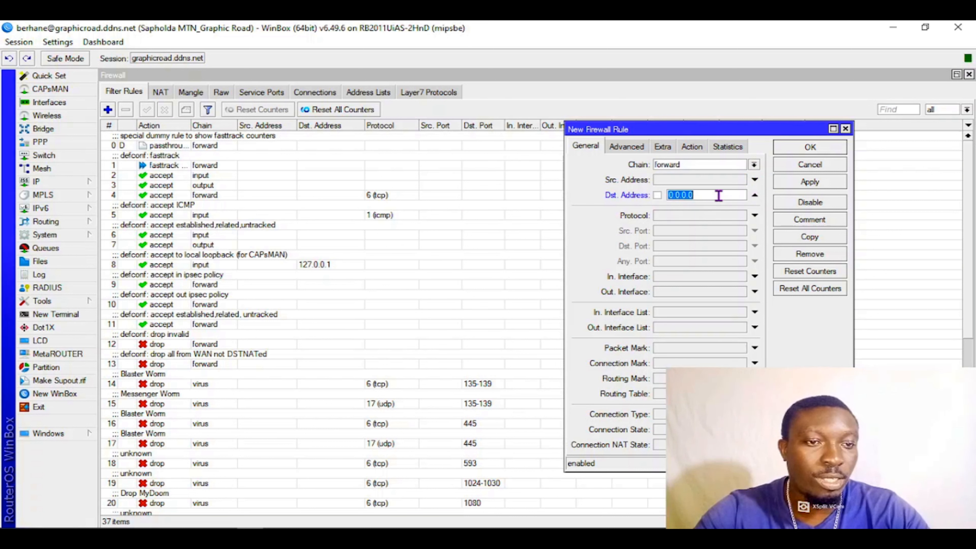
click(755, 195)
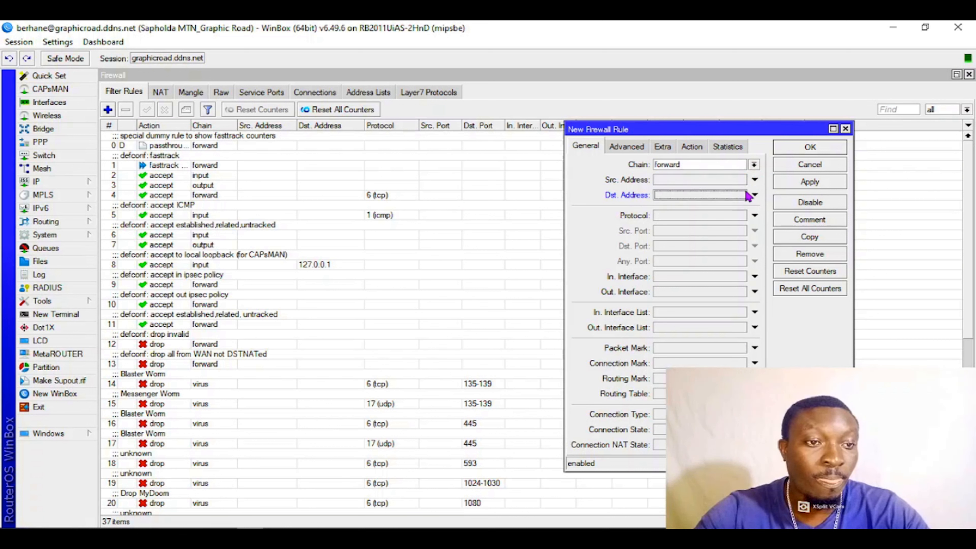
click(626, 148)
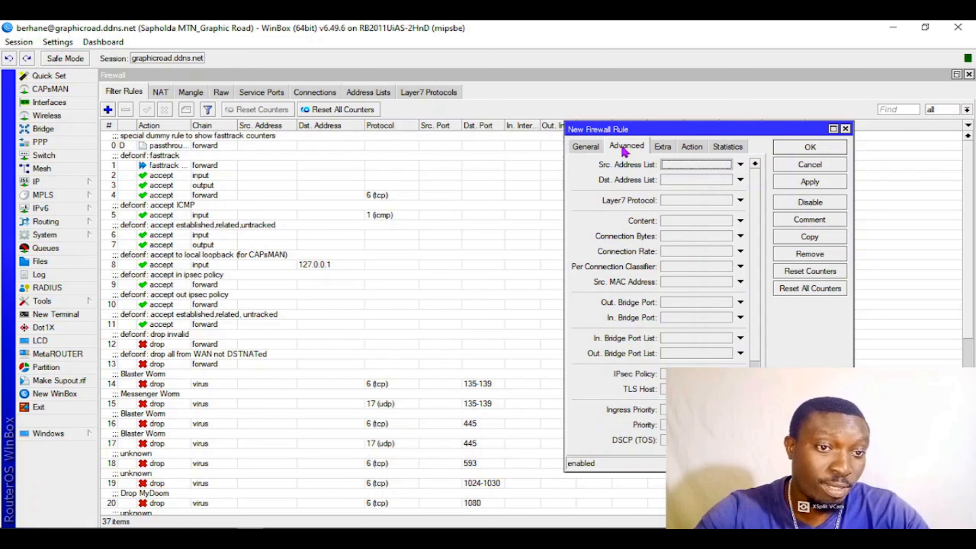
click(680, 181)
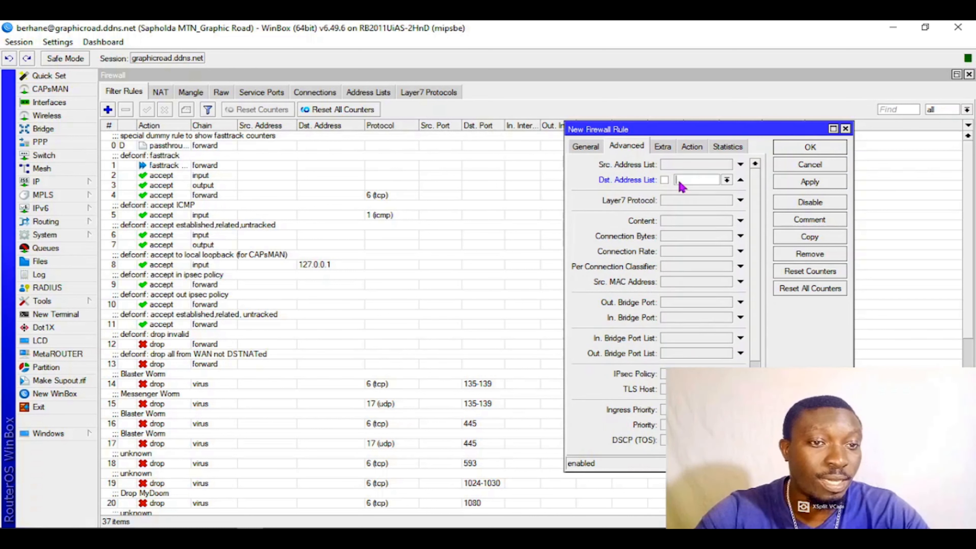
click(725, 180)
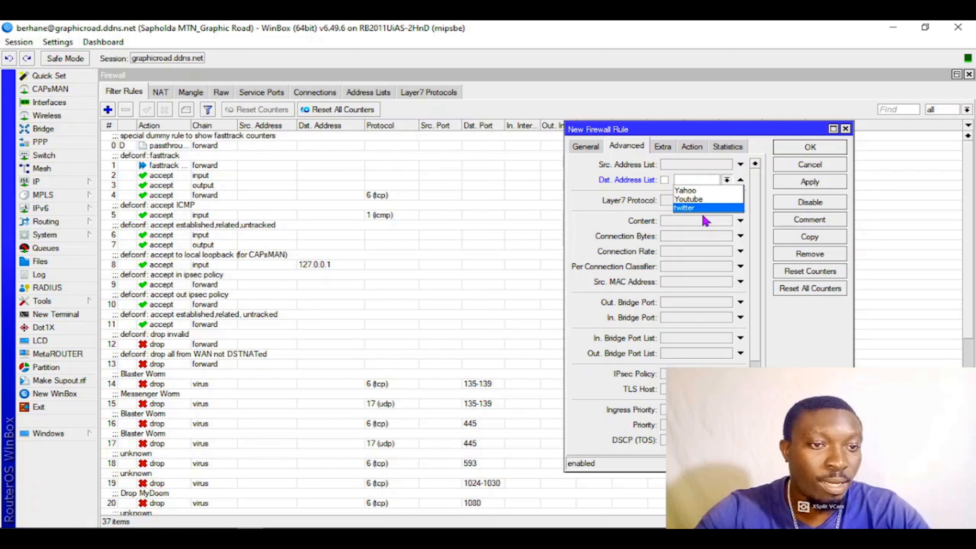
click(700, 199)
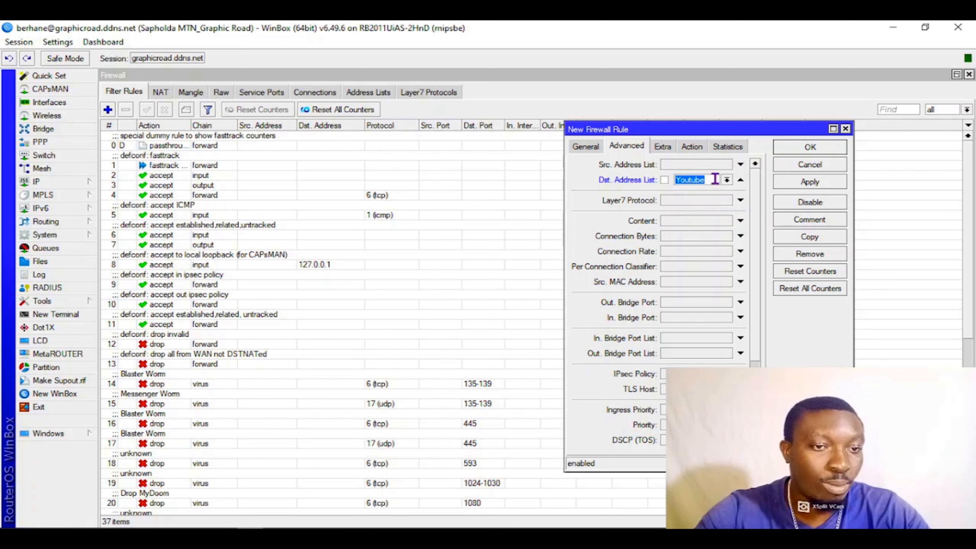
- Set the action of the new Youtube filter rule to drop
click(692, 147)
click(678, 165)
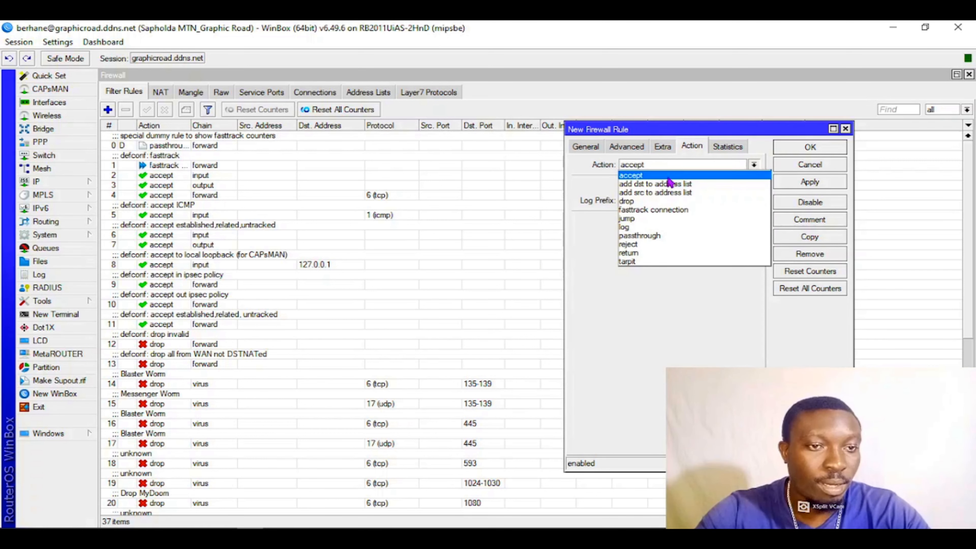
click(643, 203)
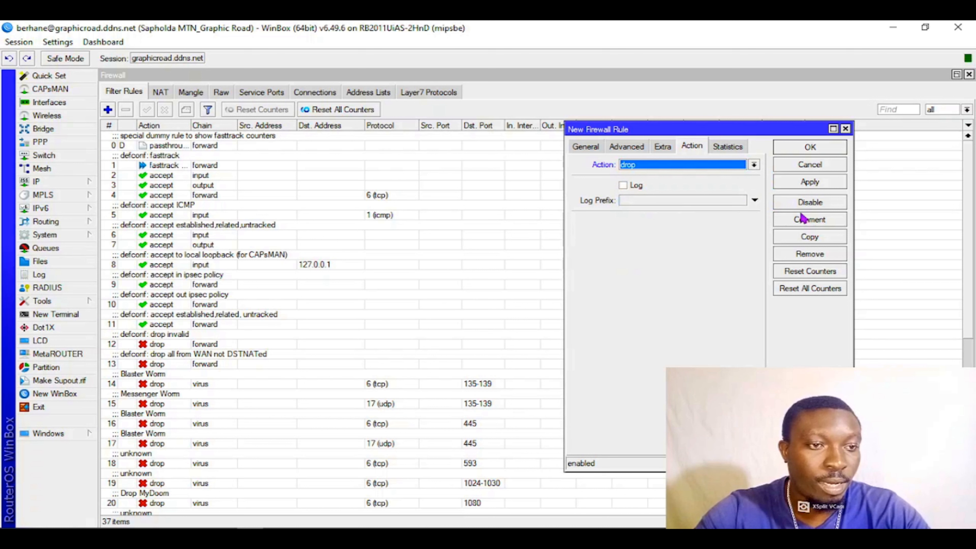
- Add the comment Block Youtube to the new drop rule and save the rule
click(804, 223)
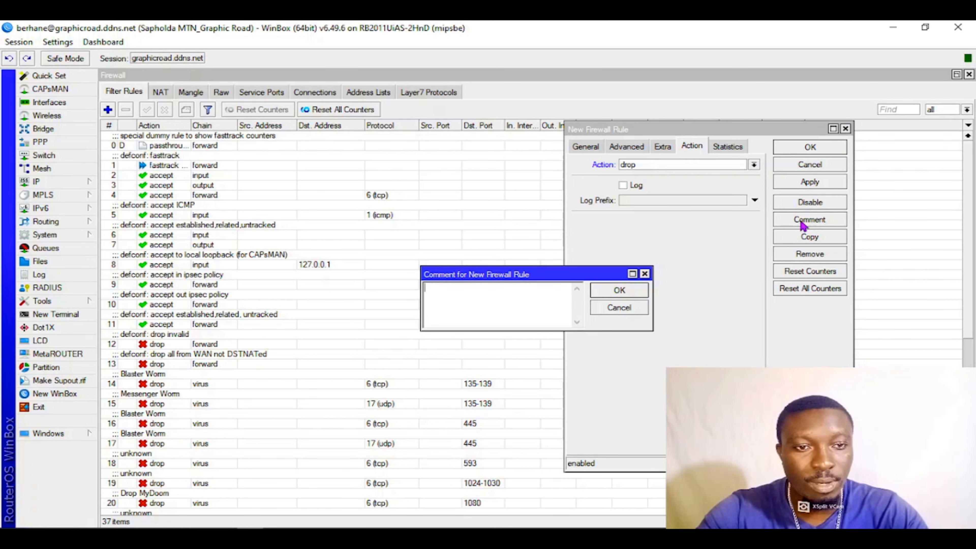
text(Block You)
click(607, 291)
click(824, 184)
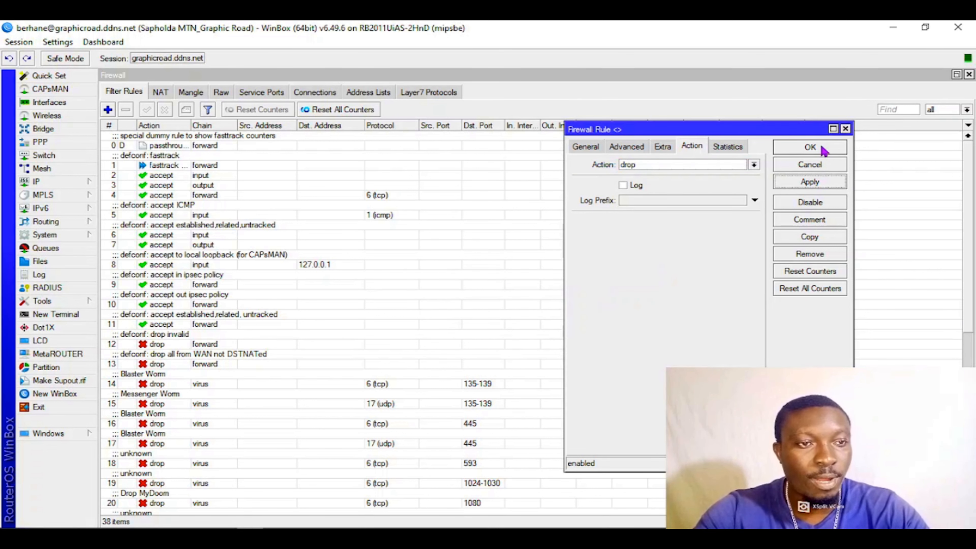
click(822, 150)
- Move the Block Youtube rule up the filter list to directly below the defconf: fasttrack rule
scroll(965, 262, down, 6)
scroll(531, 323, down, 6)
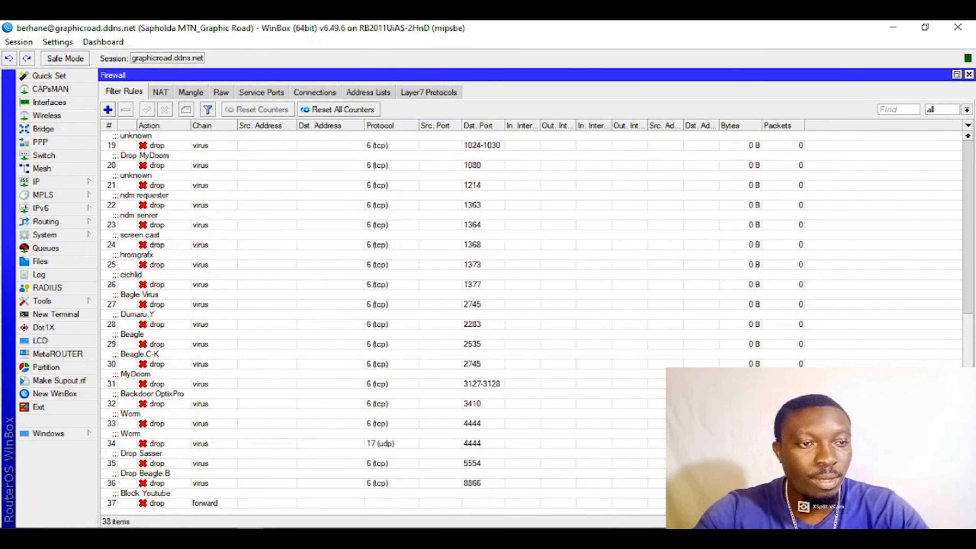
drag(661, 503, 545, 176)
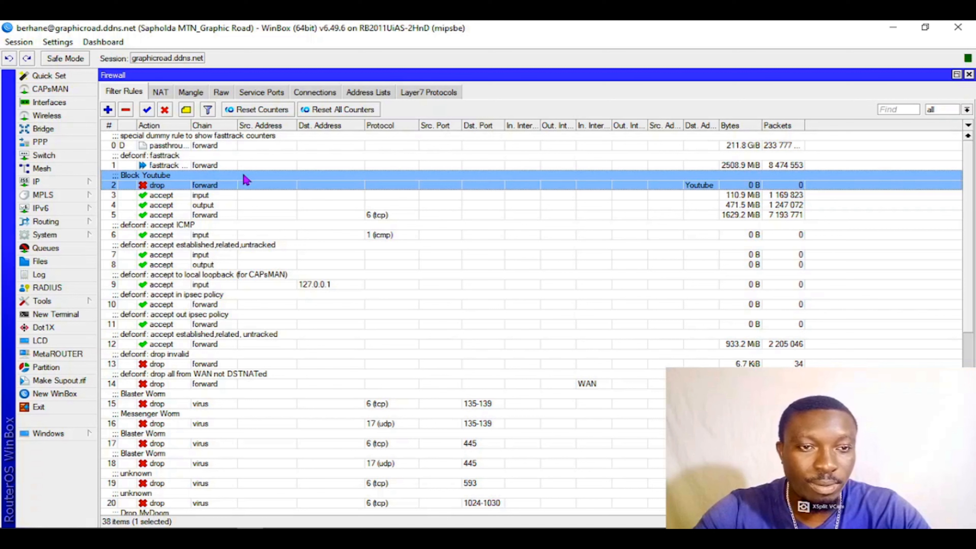
click(409, 524)
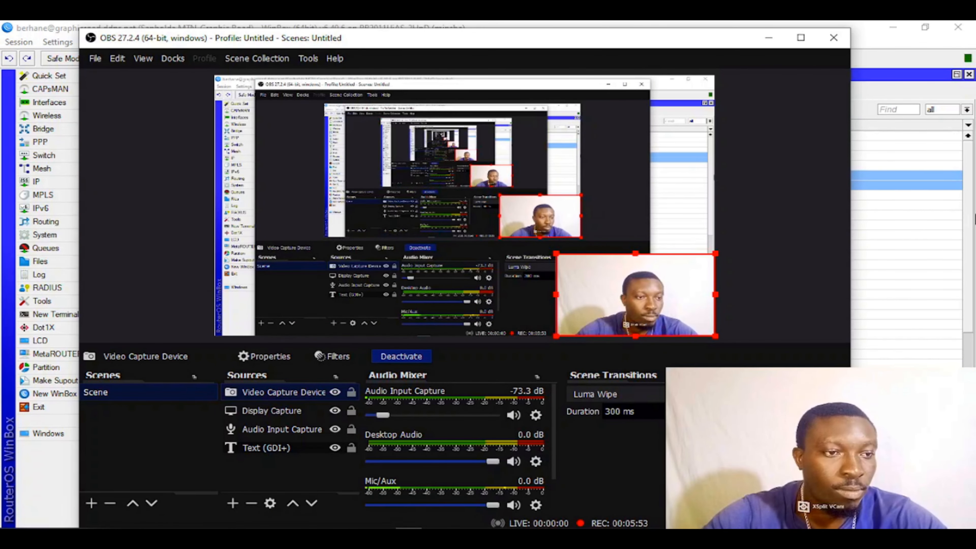
click(975, 219)
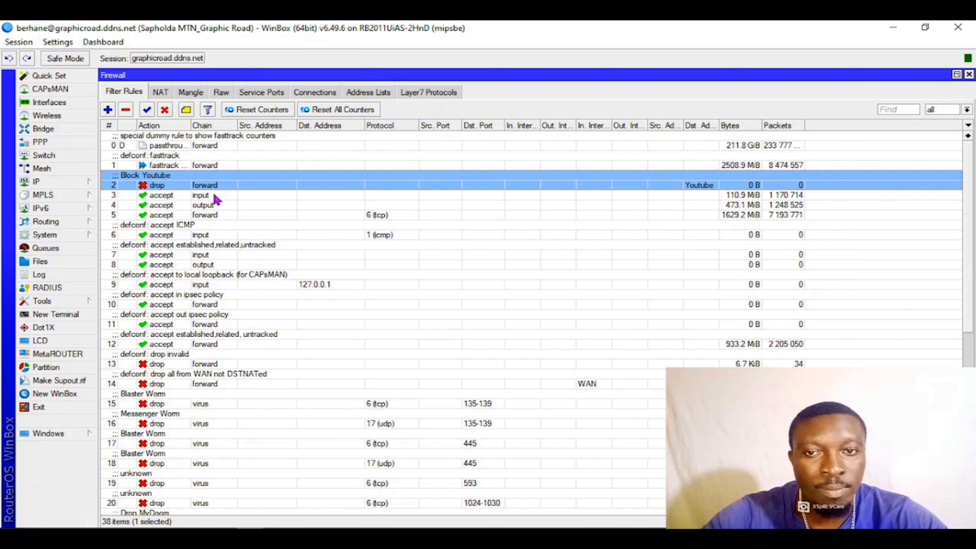
- Start a second filter rule on the forward chain with Youtube as its destination address list, widening the rule window
click(109, 110)
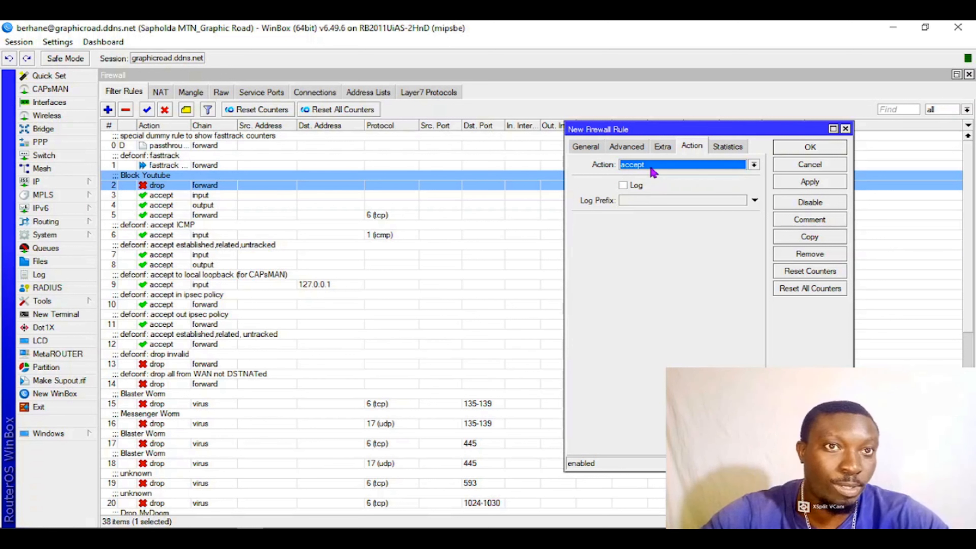
click(585, 147)
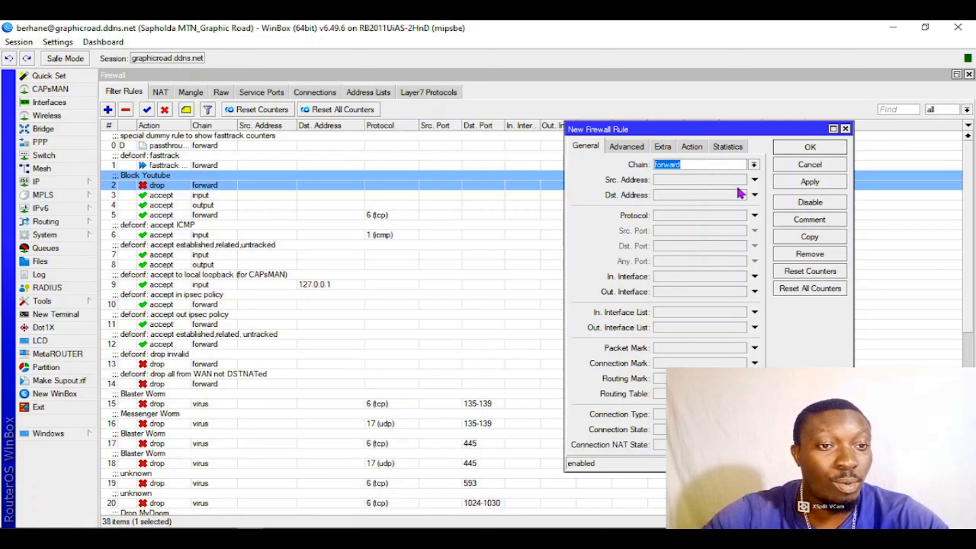
click(626, 147)
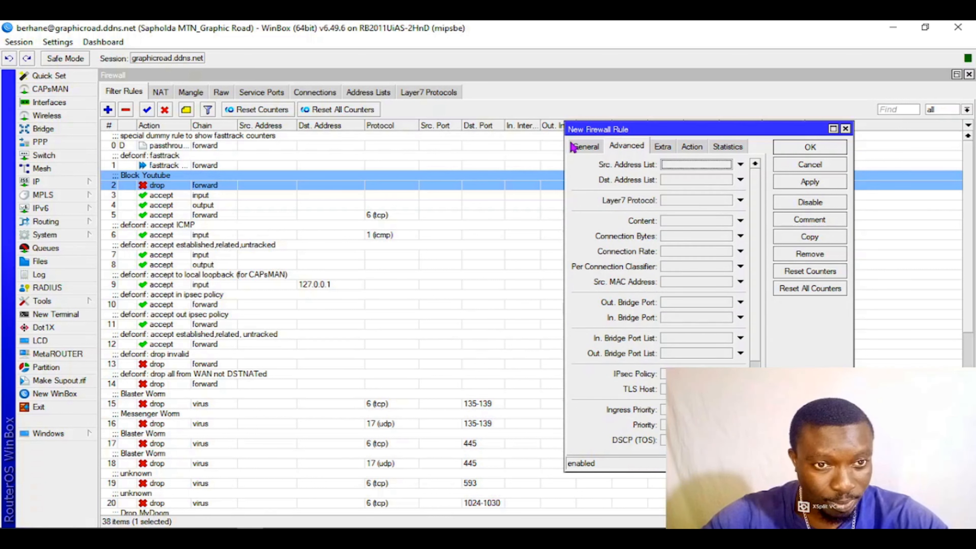
drag(565, 146, 498, 146)
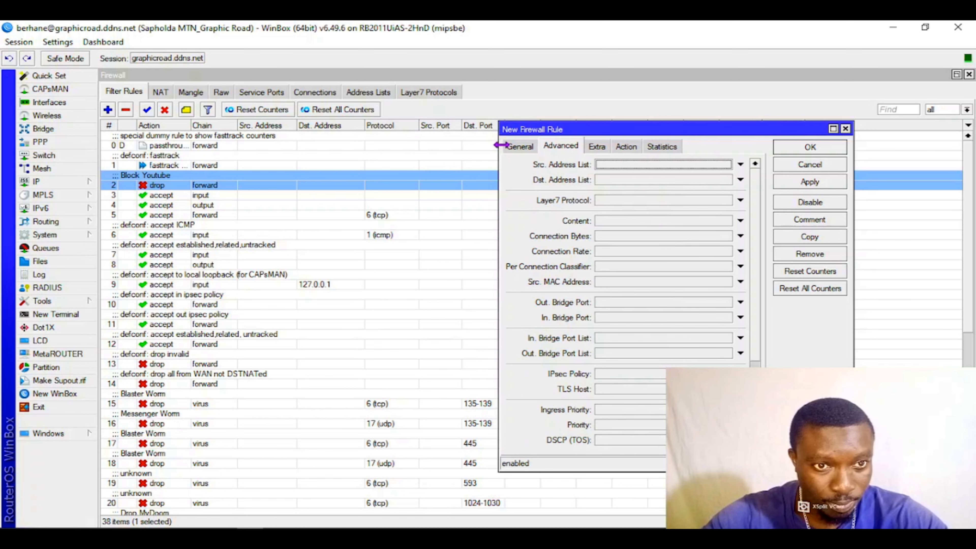
click(630, 180)
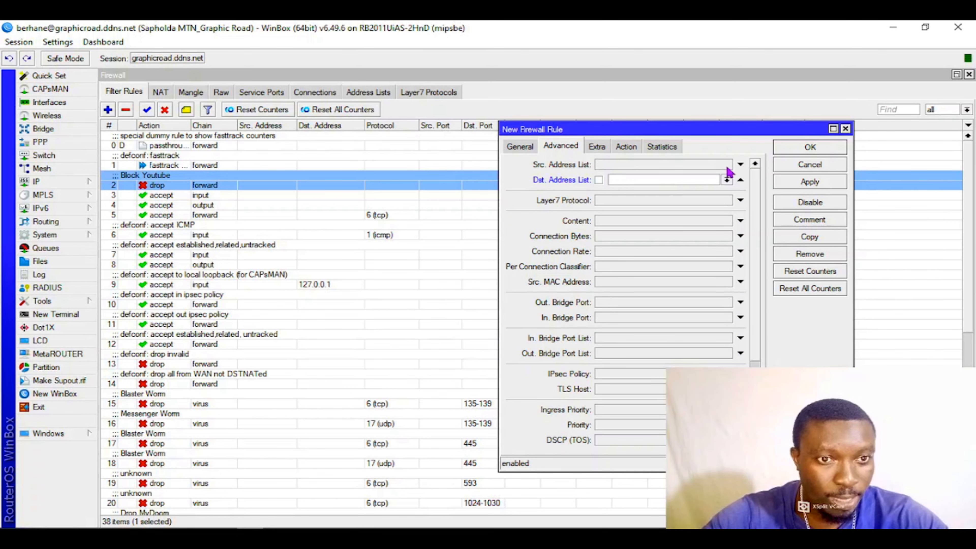
click(727, 180)
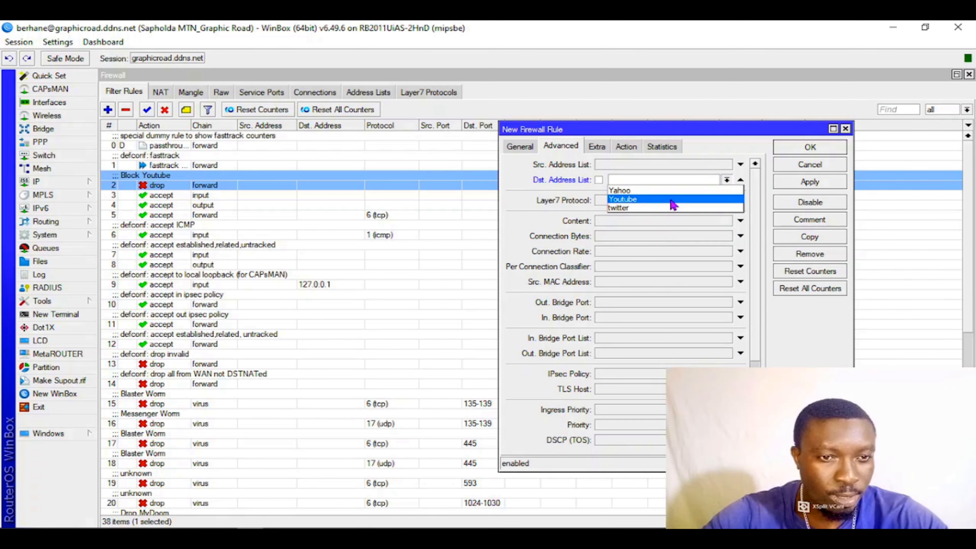
click(678, 200)
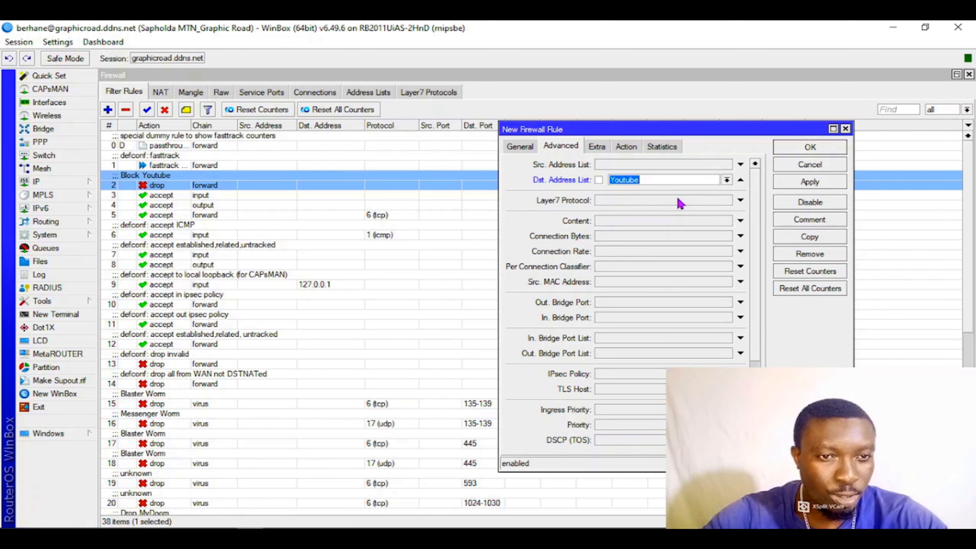
- Set the new rule's destination address to 192.168.88.9 and apply the rule with the accept action
click(519, 147)
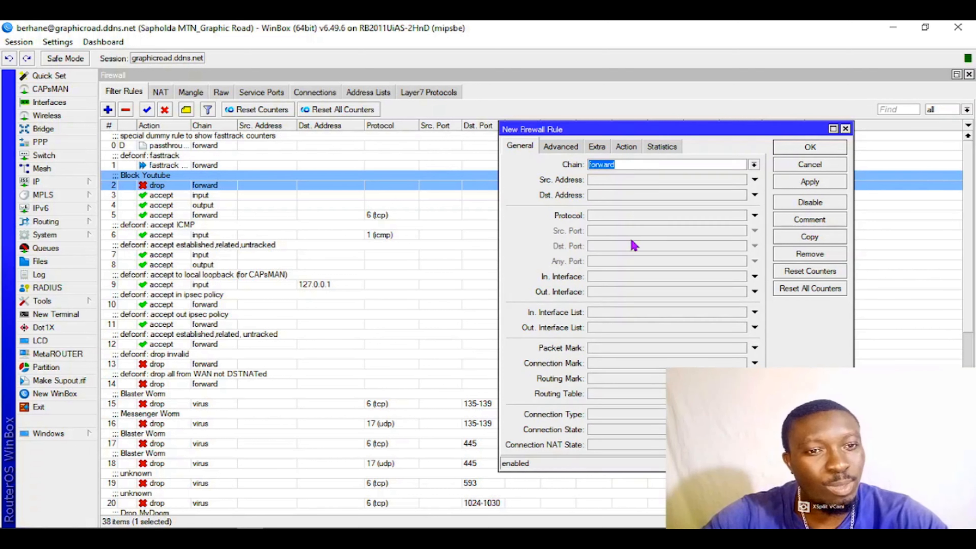
click(626, 196)
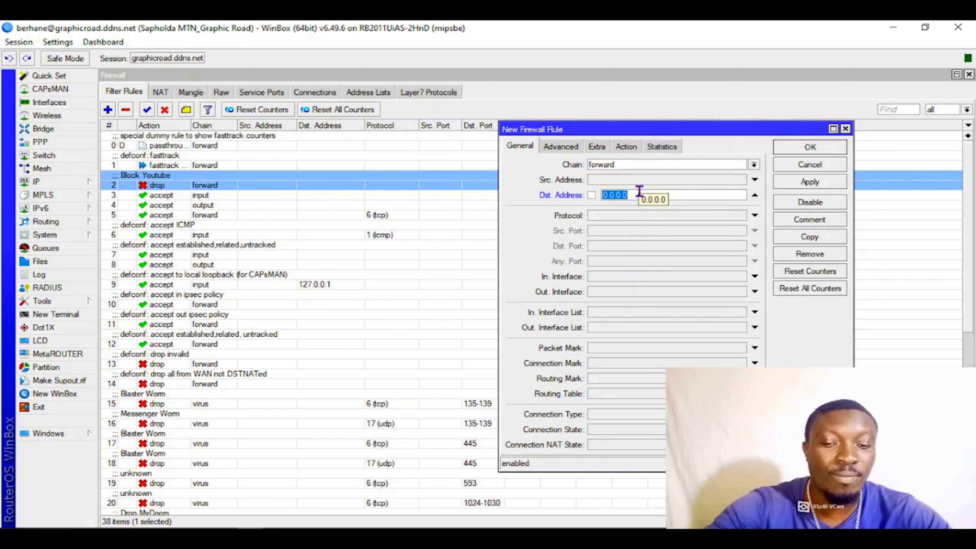
text(19)
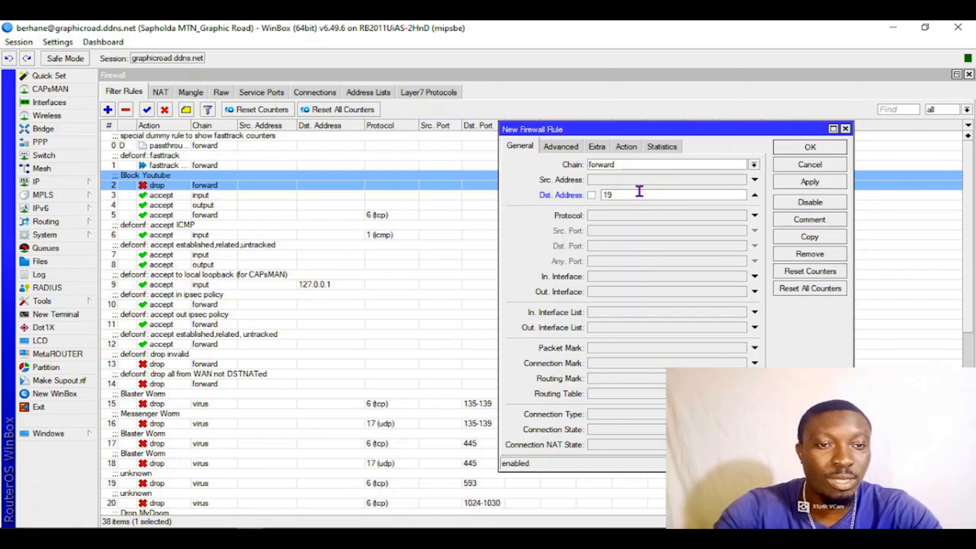
text(2.168.88.9)
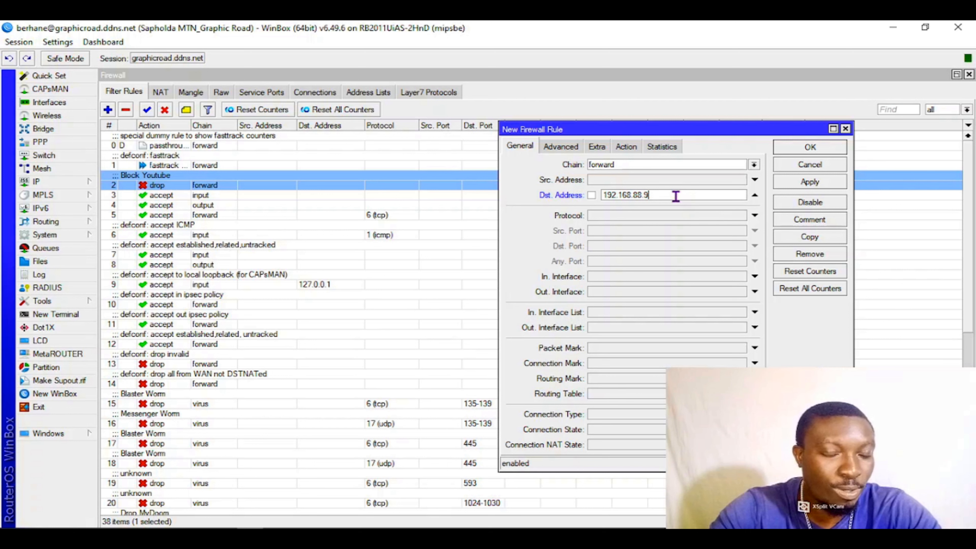
click(560, 148)
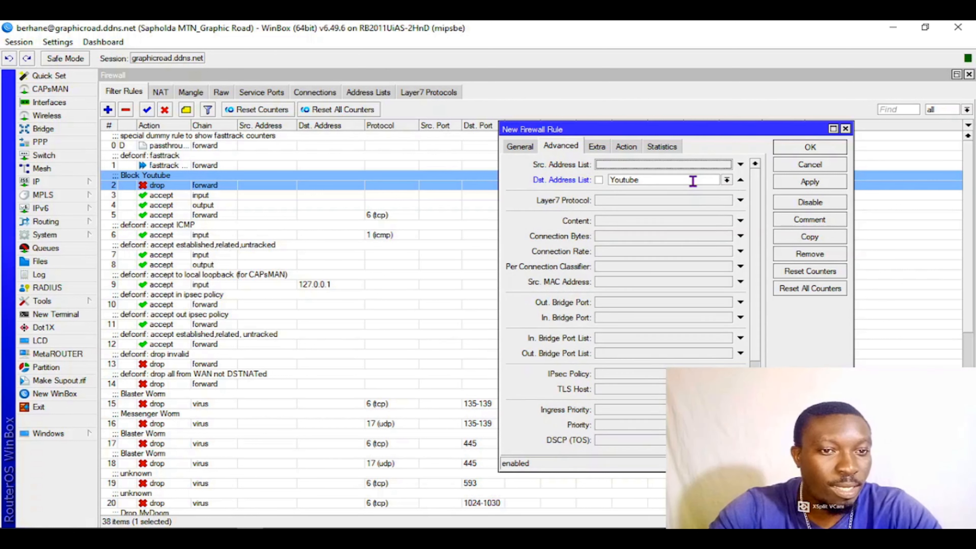
click(633, 150)
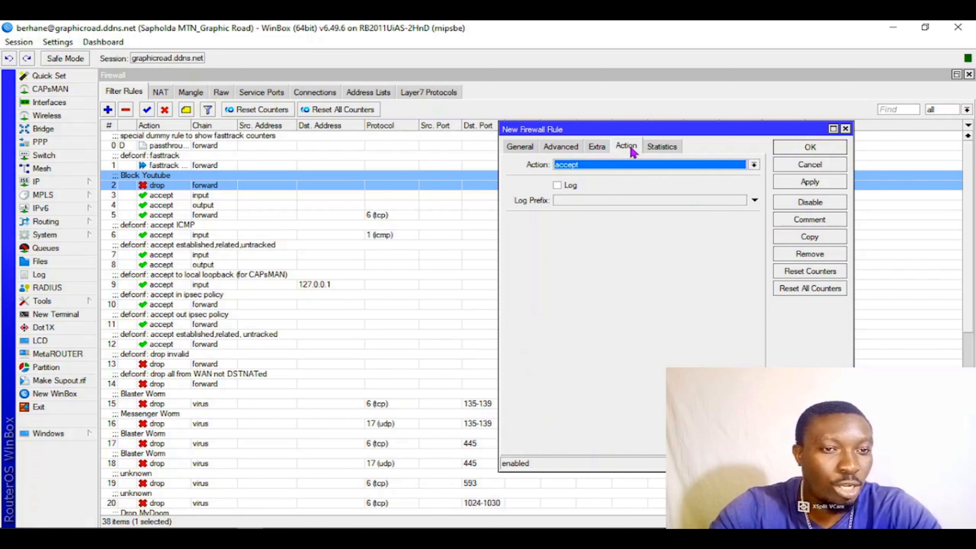
click(788, 182)
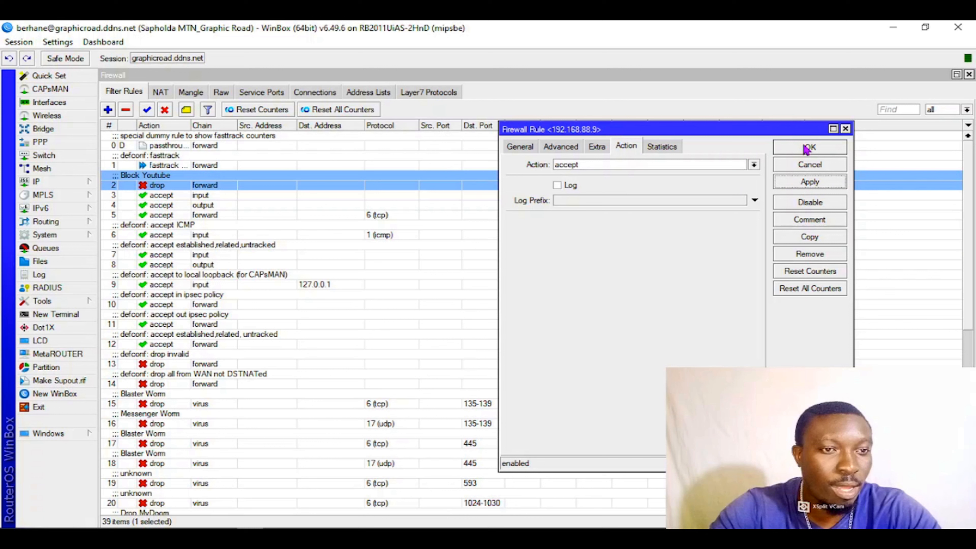
- Add the comment "Accept Youtube on this LAN IP" to the 192.168.88.9 rule and save it
click(820, 220)
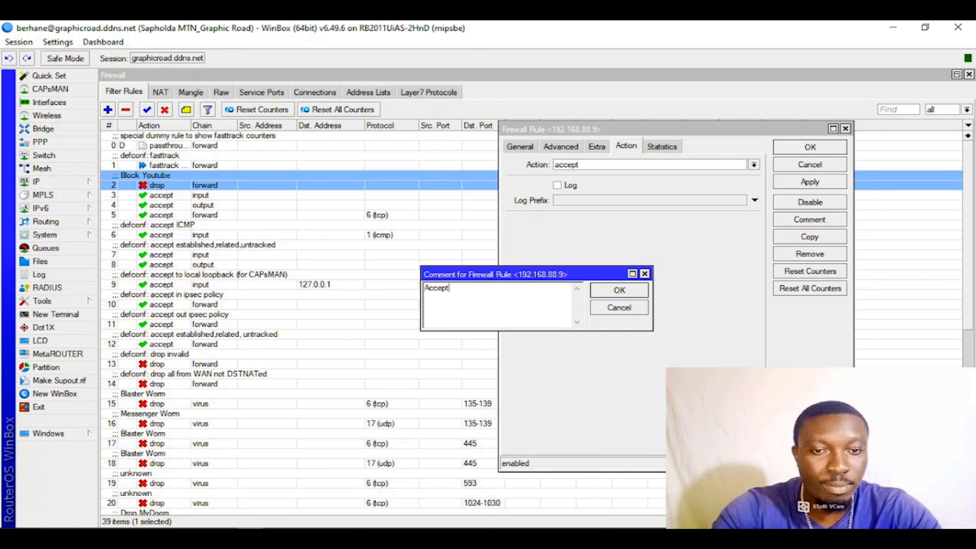
text(Accept Youtube )
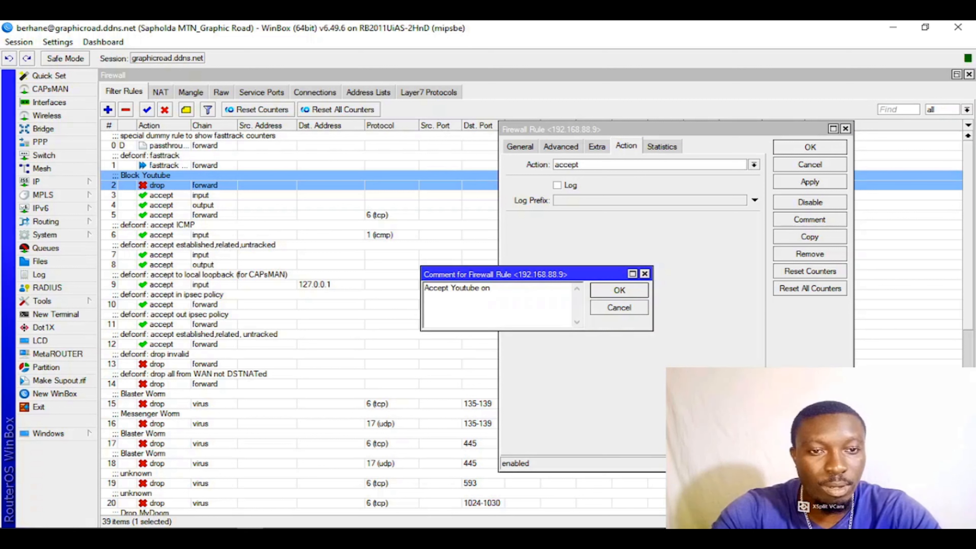
text(on this LAN IP)
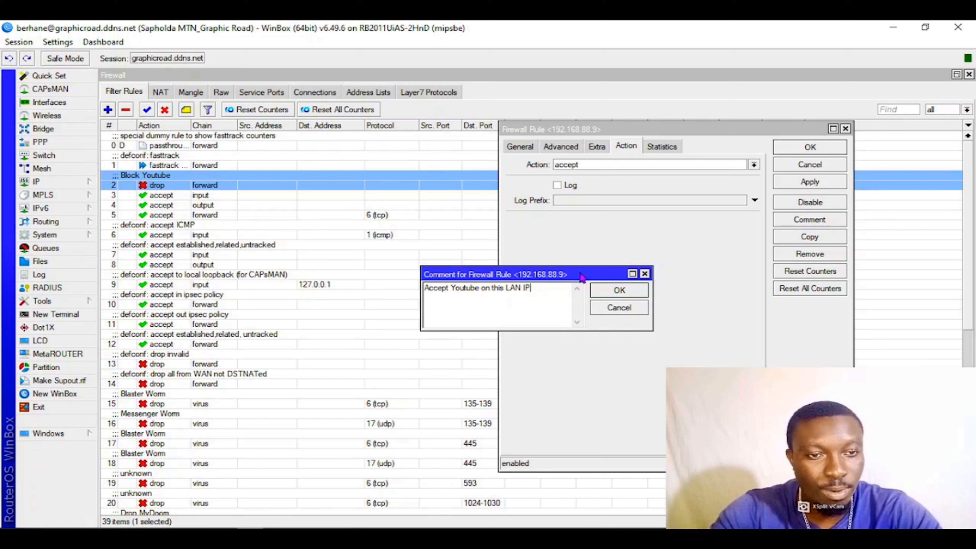
click(619, 290)
click(810, 182)
click(810, 147)
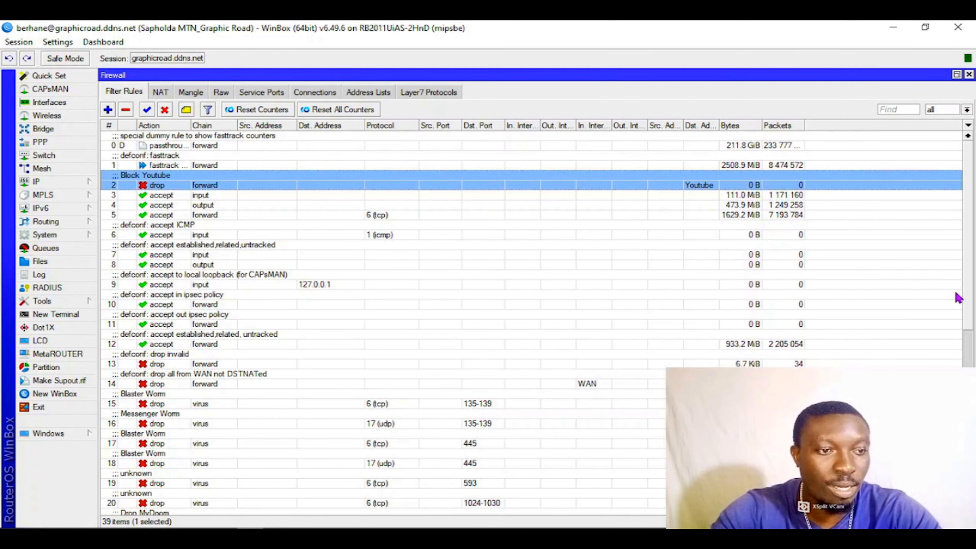
- Move the "Accept Youtube on this LAN IP" rule directly above the Block Youtube rule in the filter list
click(971, 314)
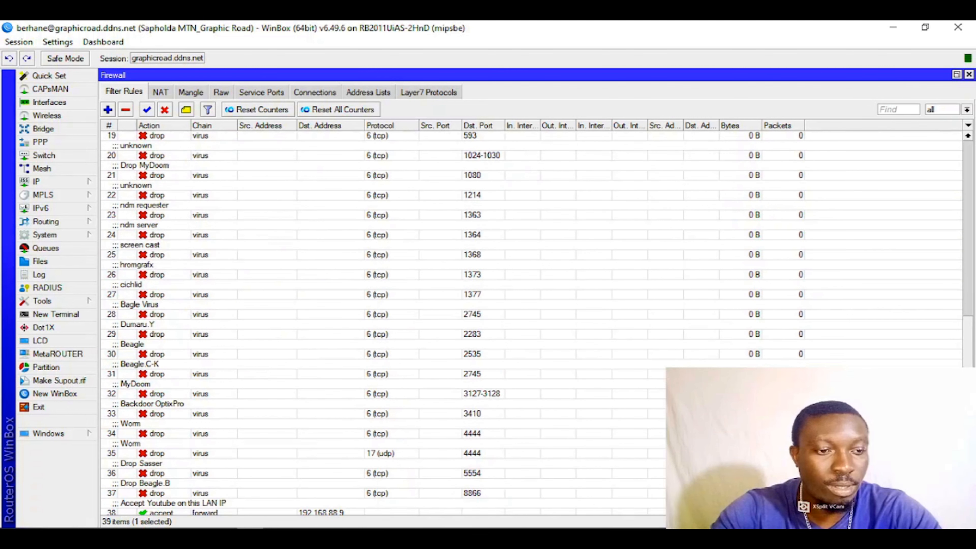
drag(645, 513, 554, 173)
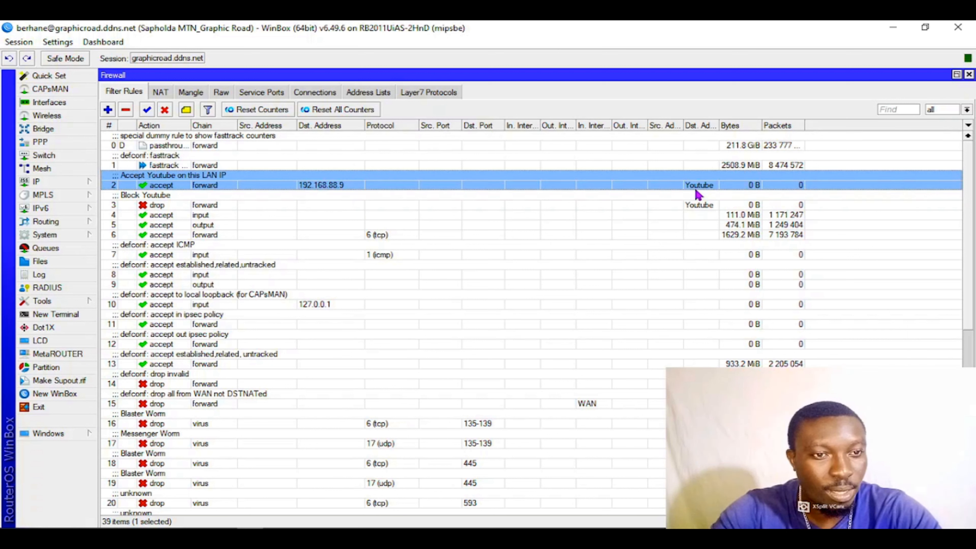
click(685, 206)
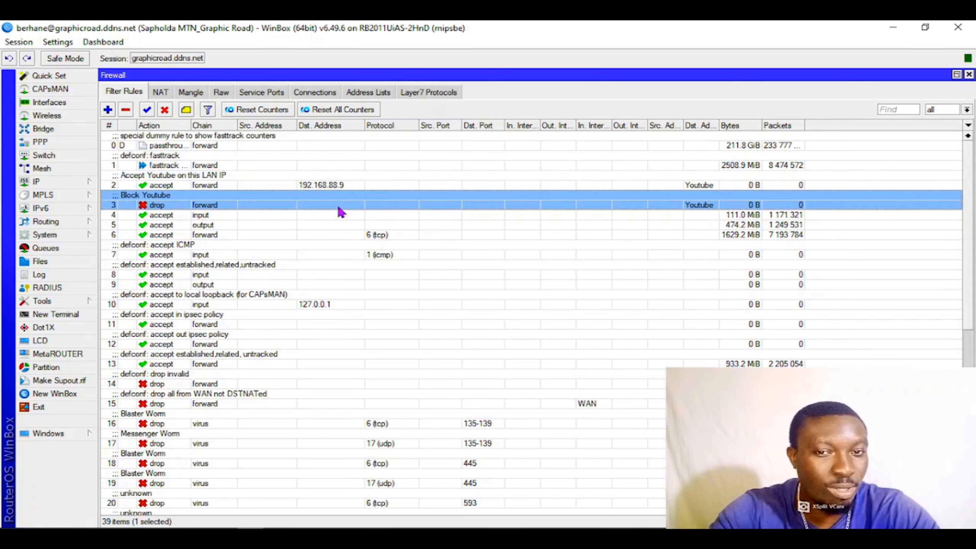
click(338, 185)
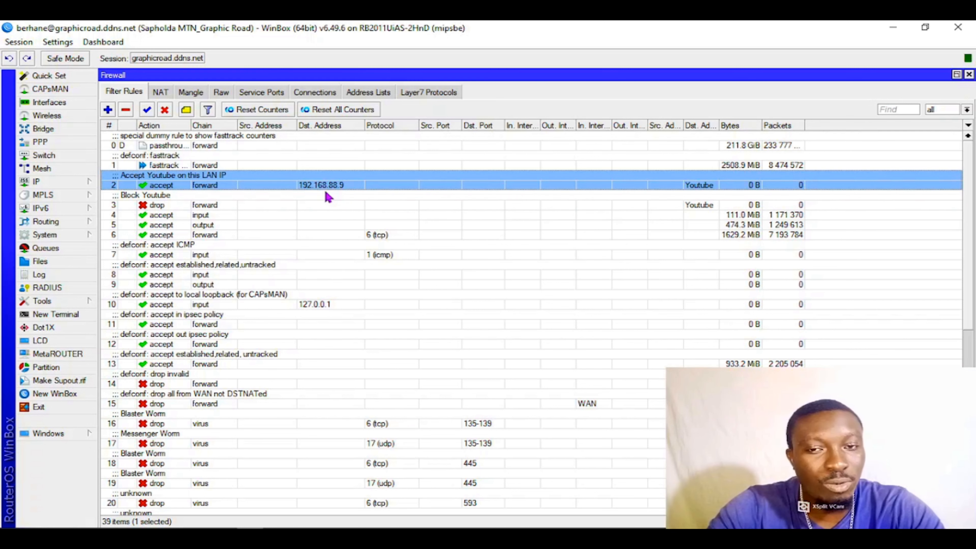
- Start a new filter rule on the forward chain with twitter as its destination address list
click(355, 94)
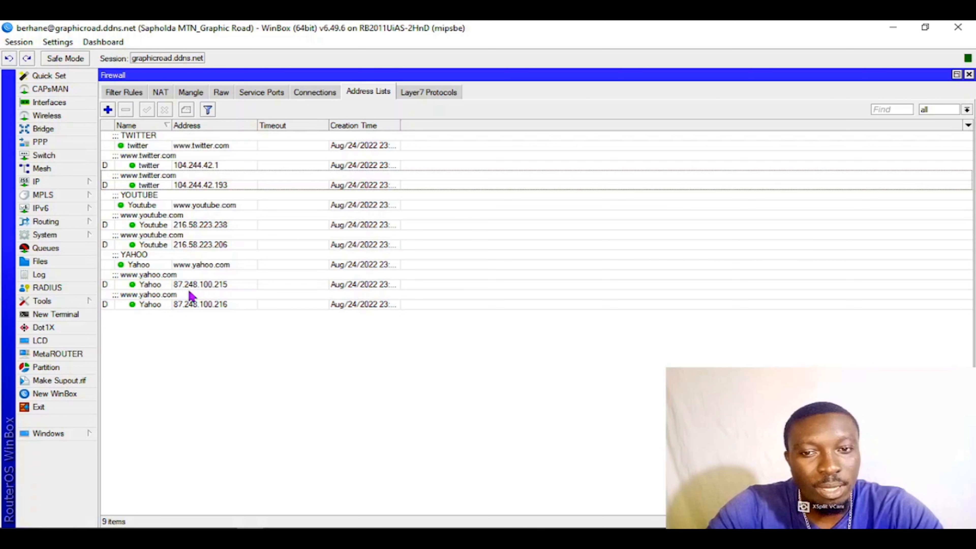
click(225, 146)
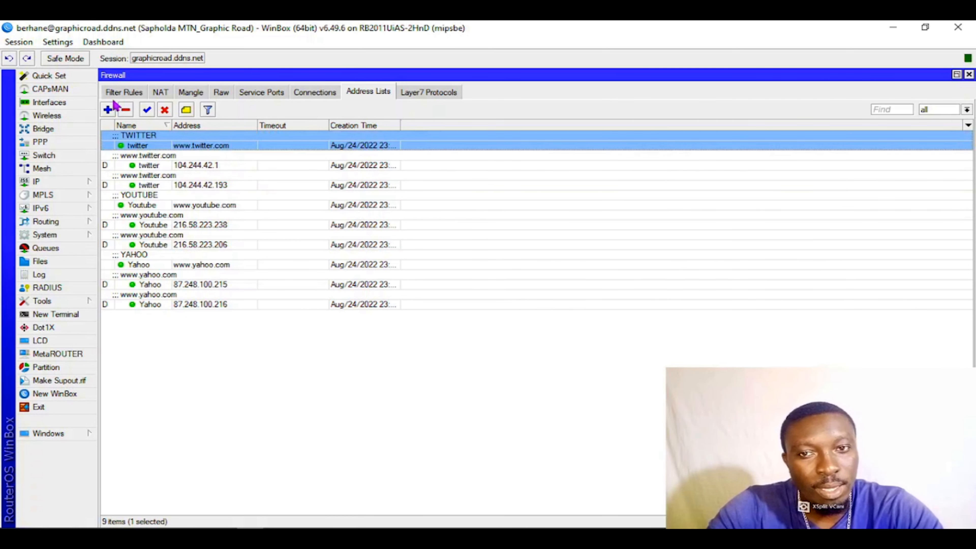
click(123, 92)
click(108, 110)
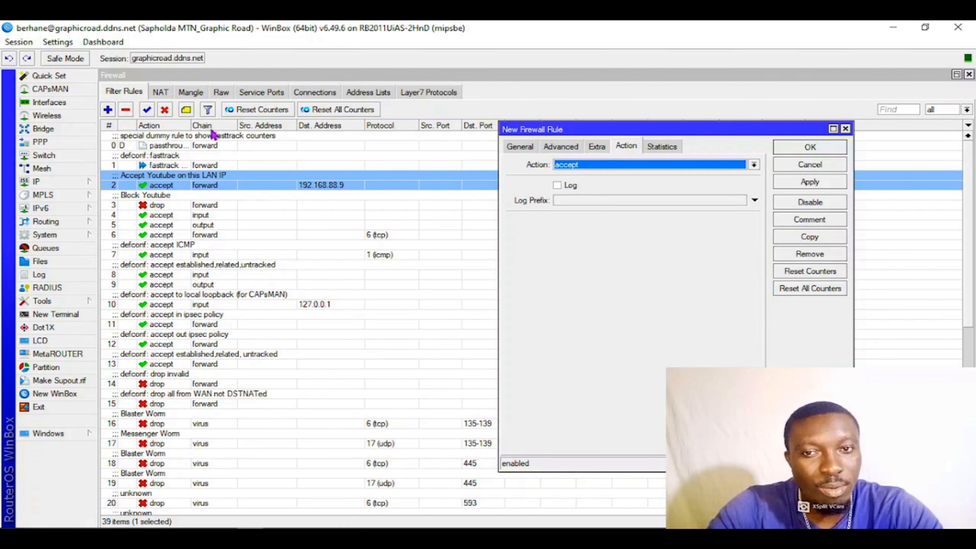
click(521, 149)
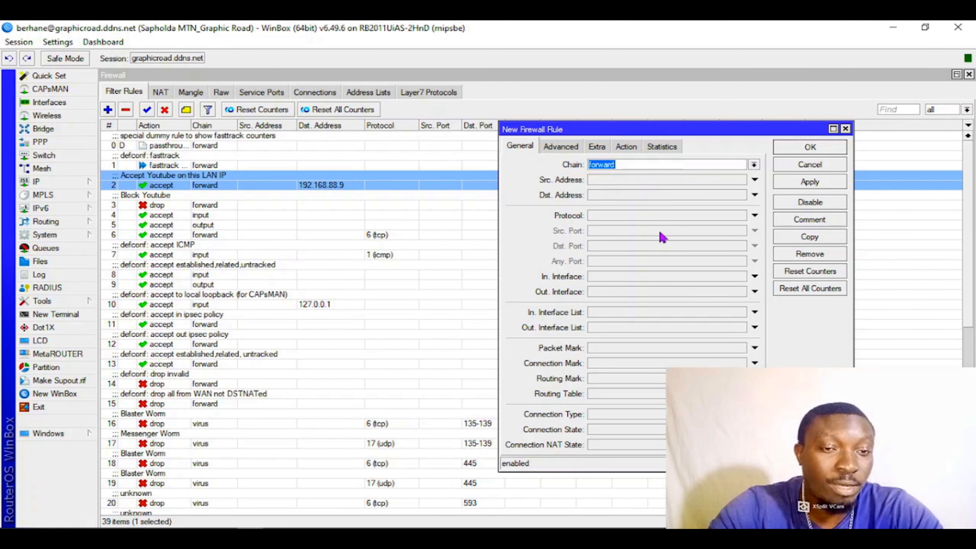
click(563, 148)
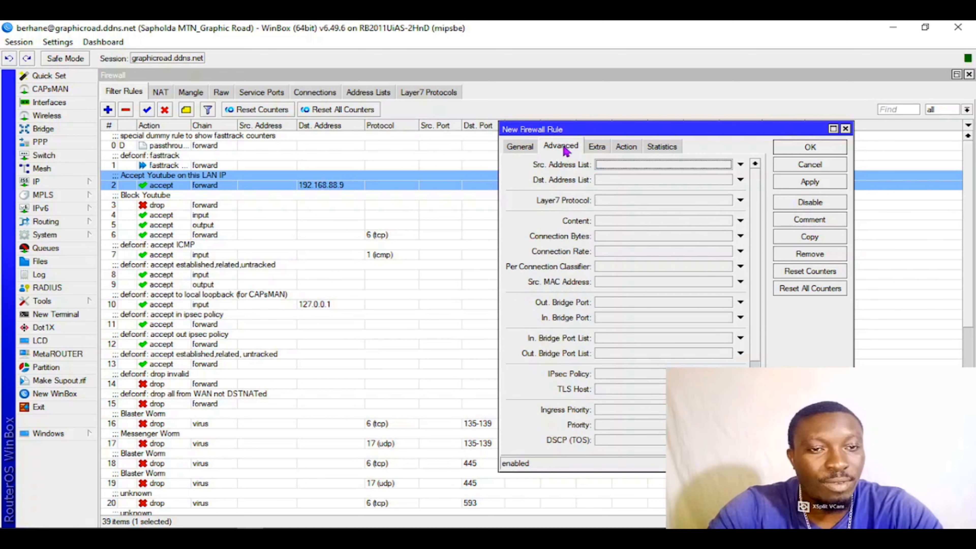
click(636, 183)
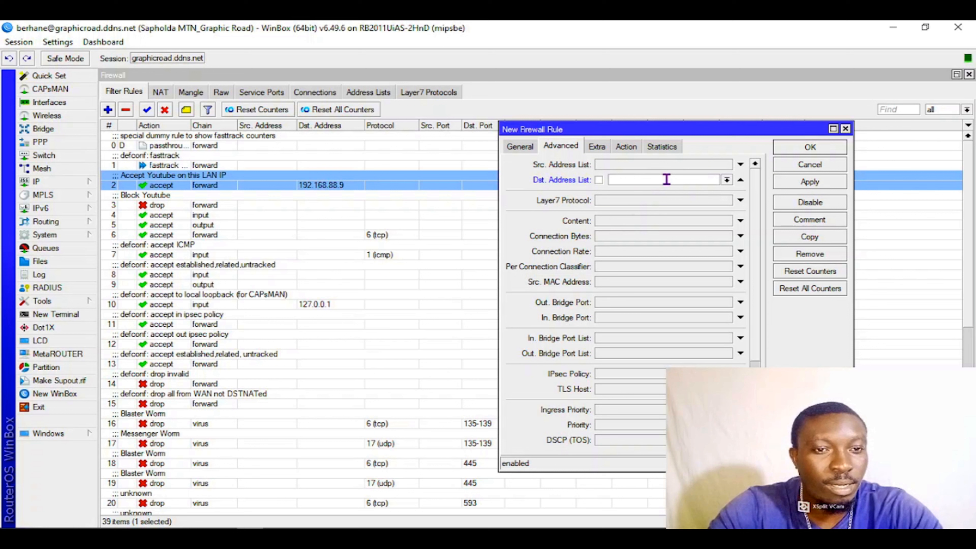
click(727, 181)
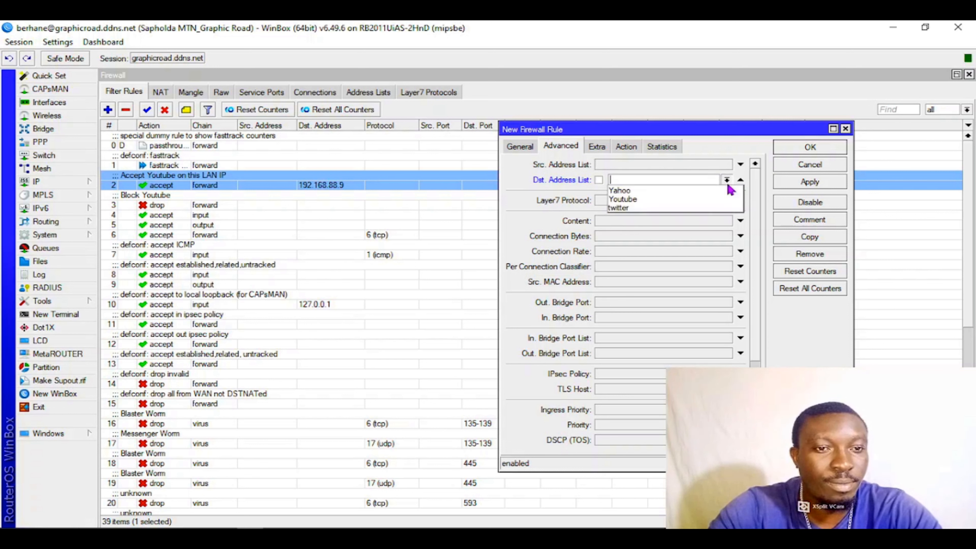
click(653, 208)
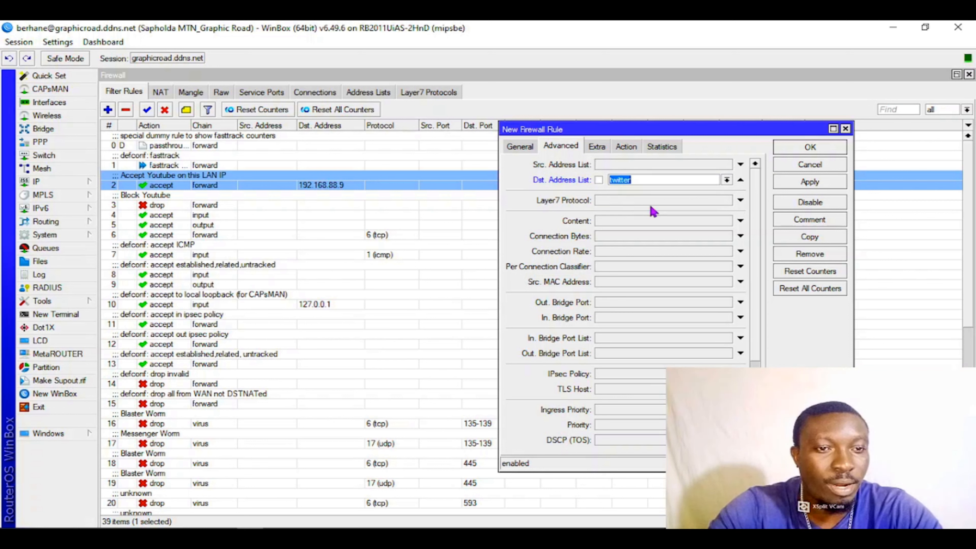
- Set the new twitter rule's action to fasttrack connection
click(621, 147)
click(597, 164)
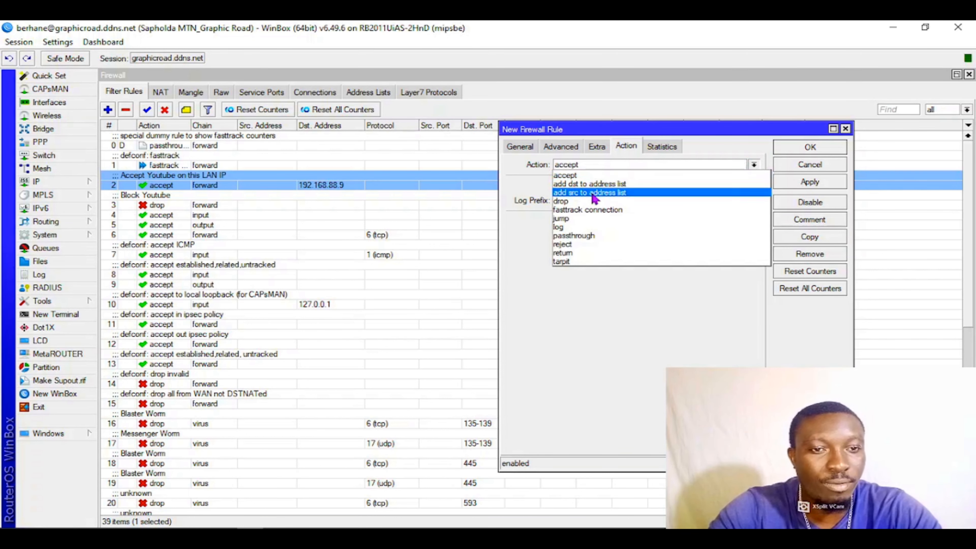
click(594, 210)
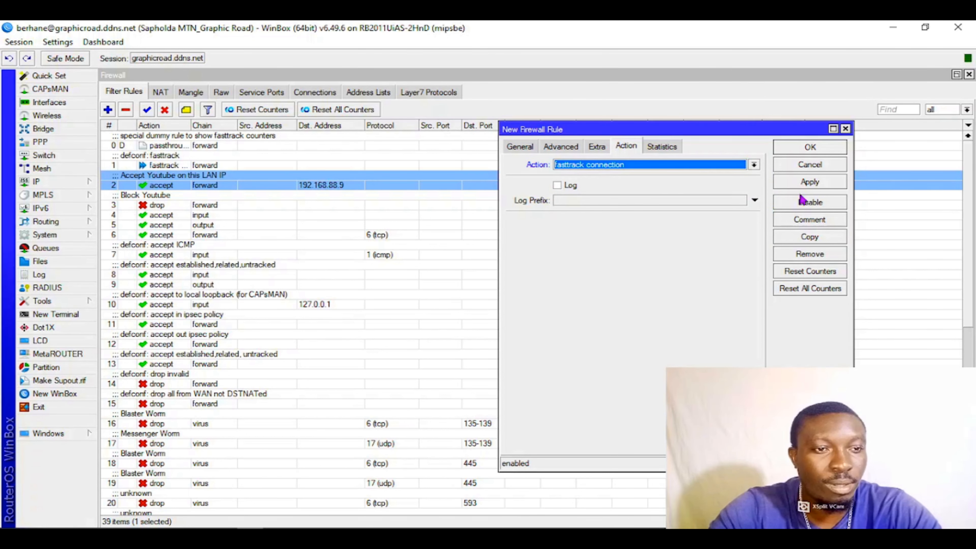
- Add the comment "Fast_Twitter" to the new fasttrack rule and save it
click(795, 223)
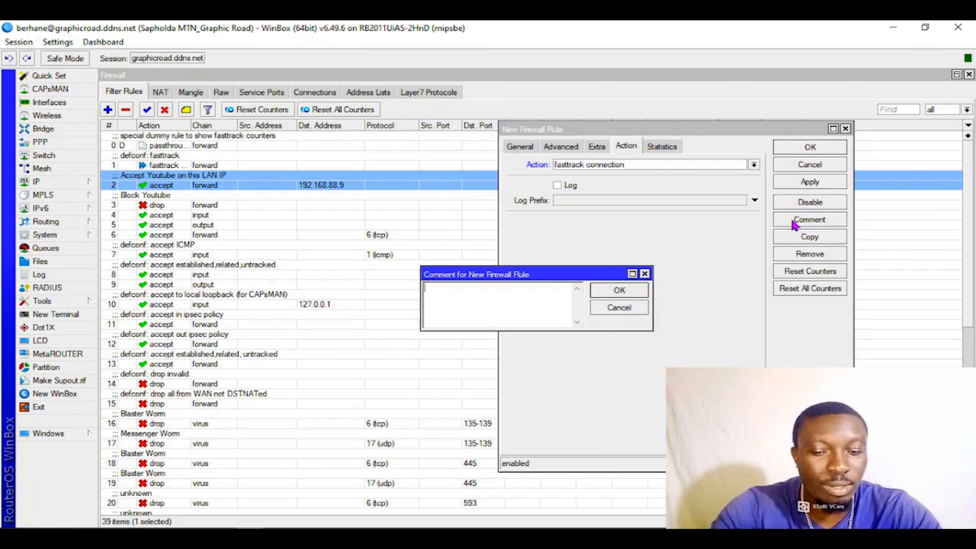
text(Fast)
key(BackSpace)
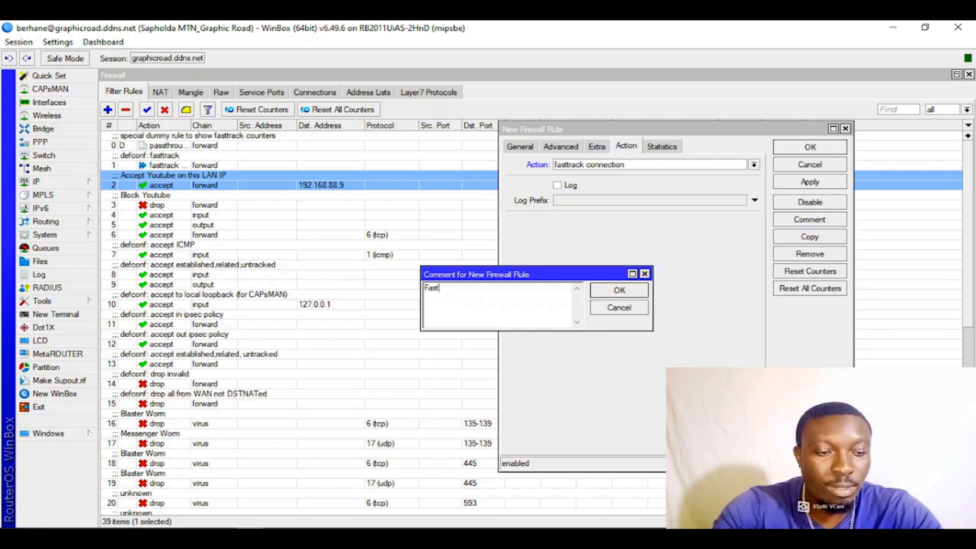
text(_Twitter)
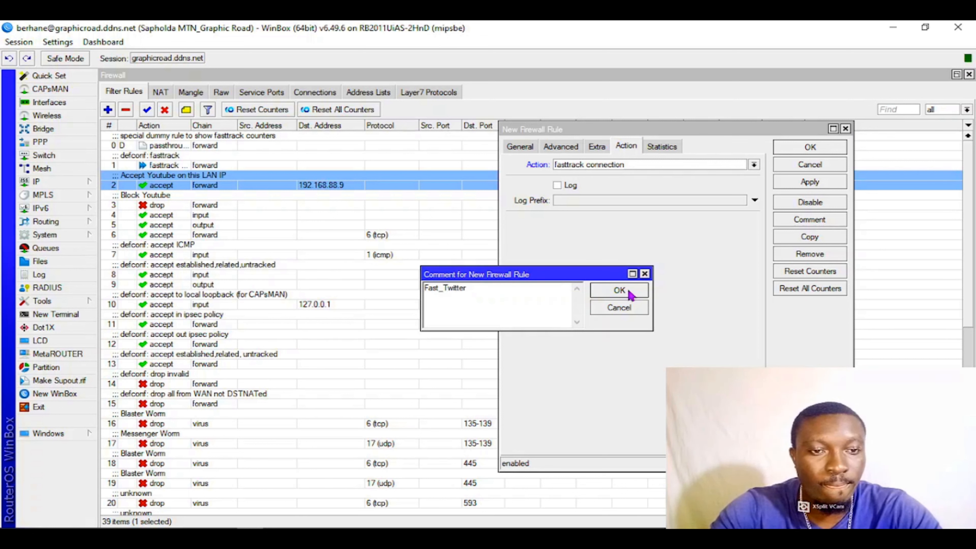
click(615, 295)
click(807, 184)
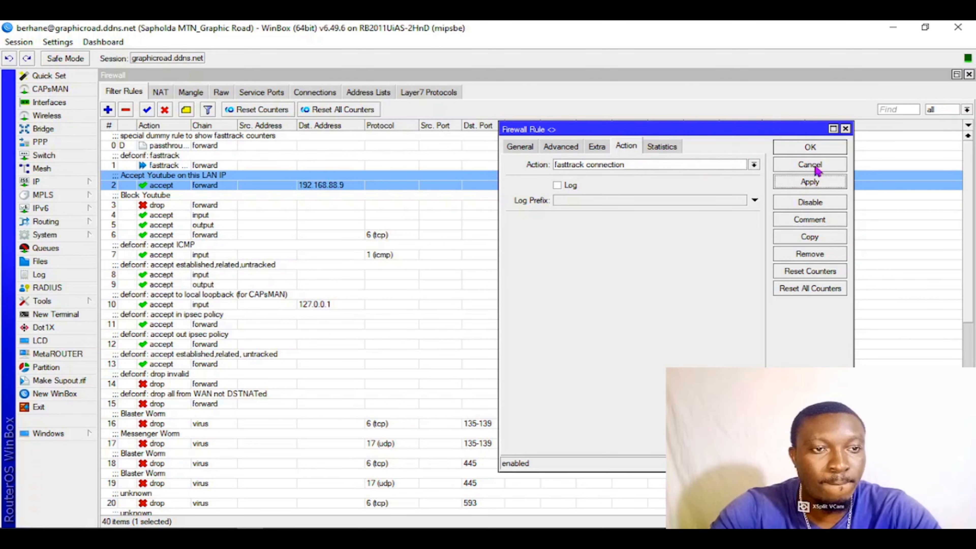
click(810, 147)
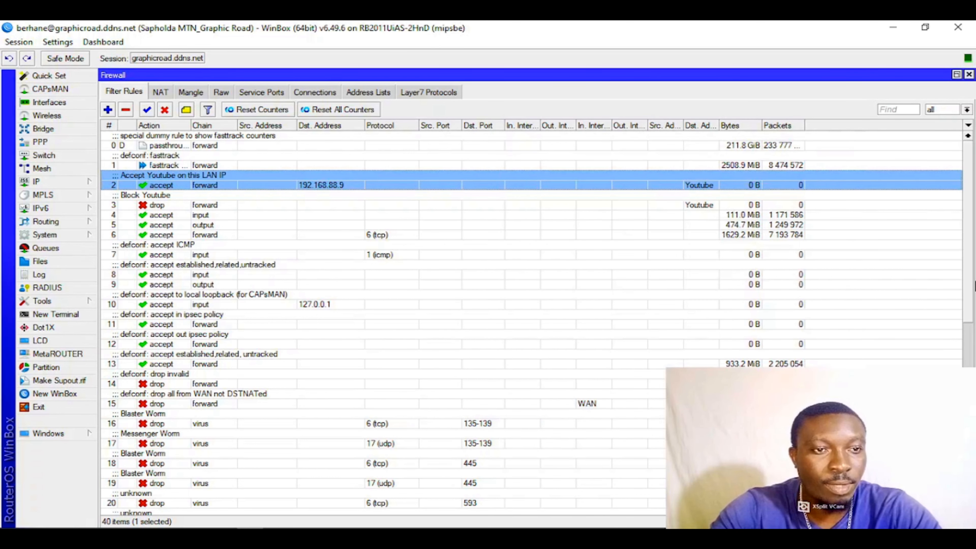
- Move the Fast_Twitter rule directly above the "Accept Youtube on this LAN IP" rule in the filter list
scroll(971, 312, down, 10)
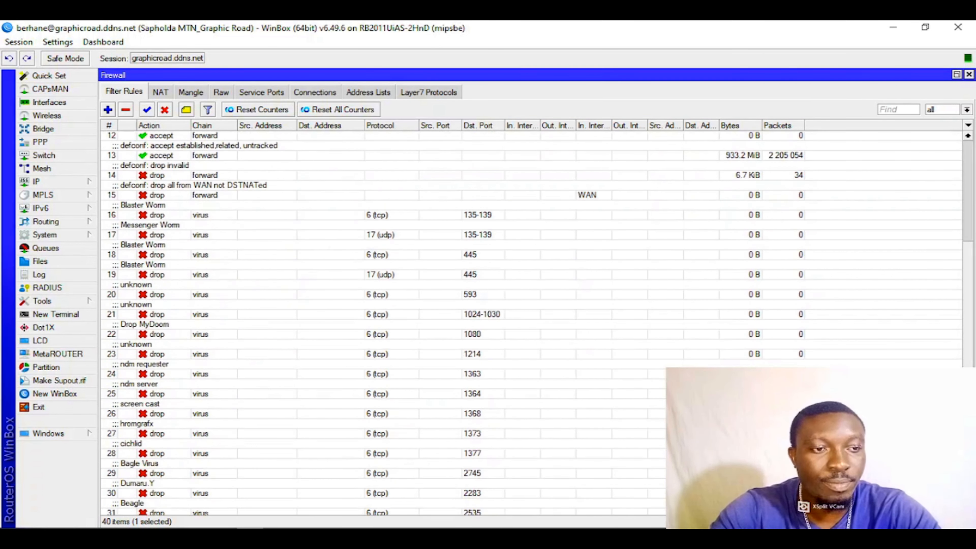
drag(637, 507, 431, 175)
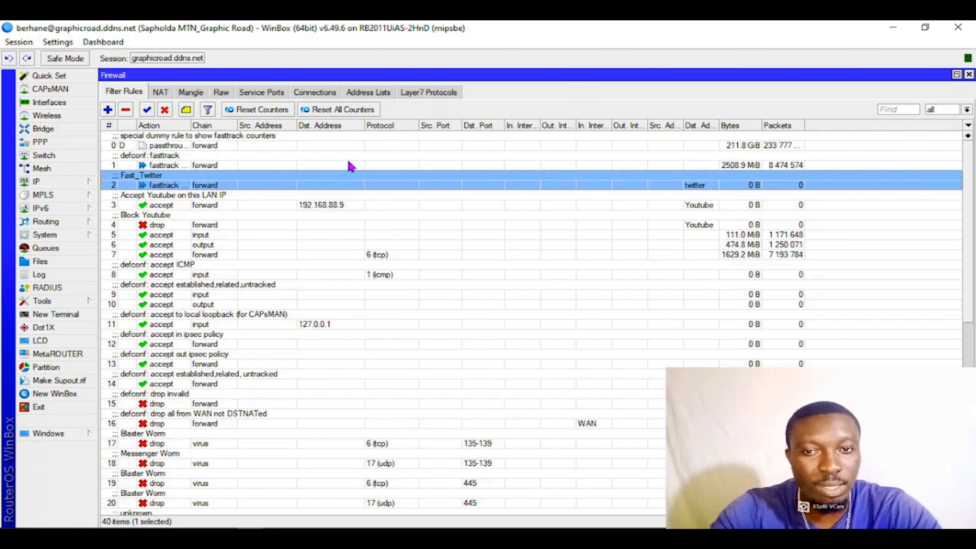
- Review the order of the Fast_Twitter, Accept Youtube and Block Youtube filter rules and check the address lists
click(311, 165)
click(262, 194)
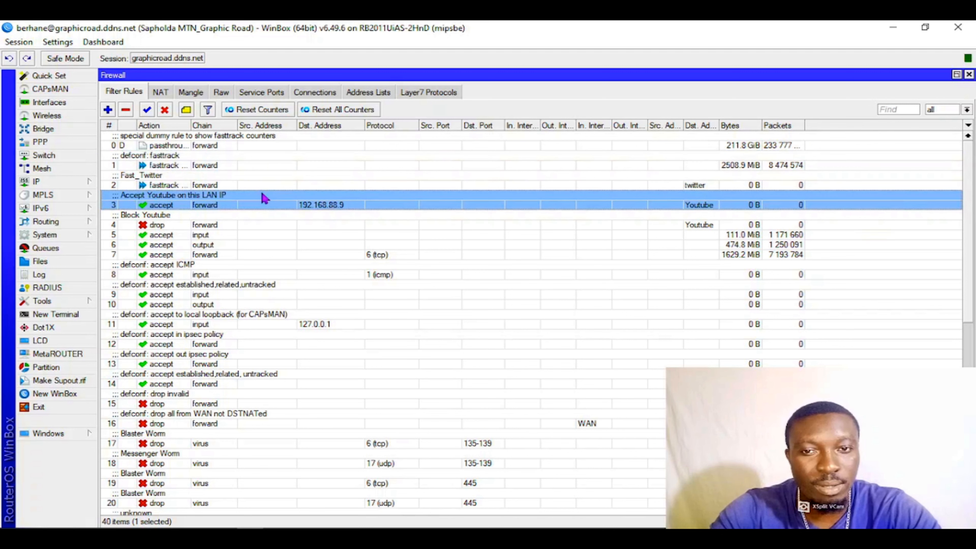
click(252, 183)
click(232, 201)
click(221, 226)
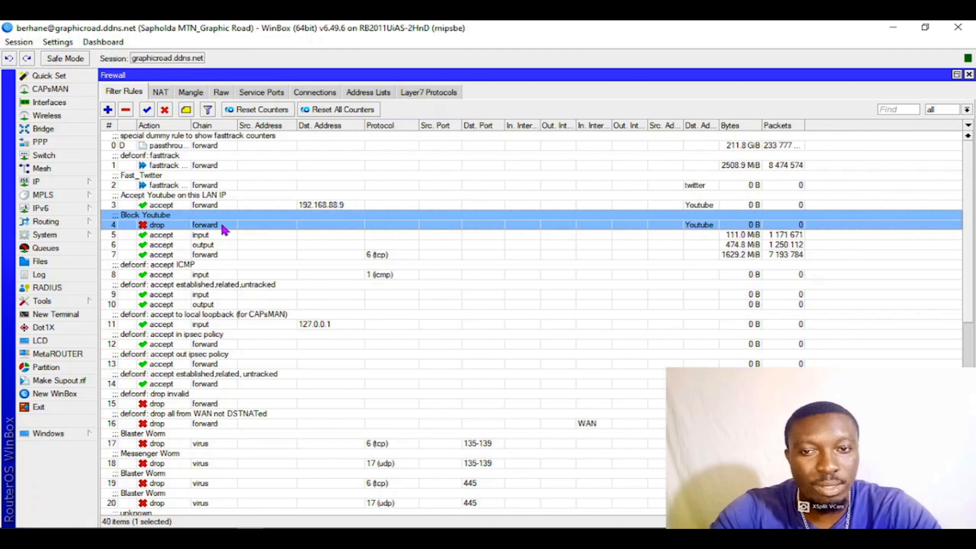
click(230, 185)
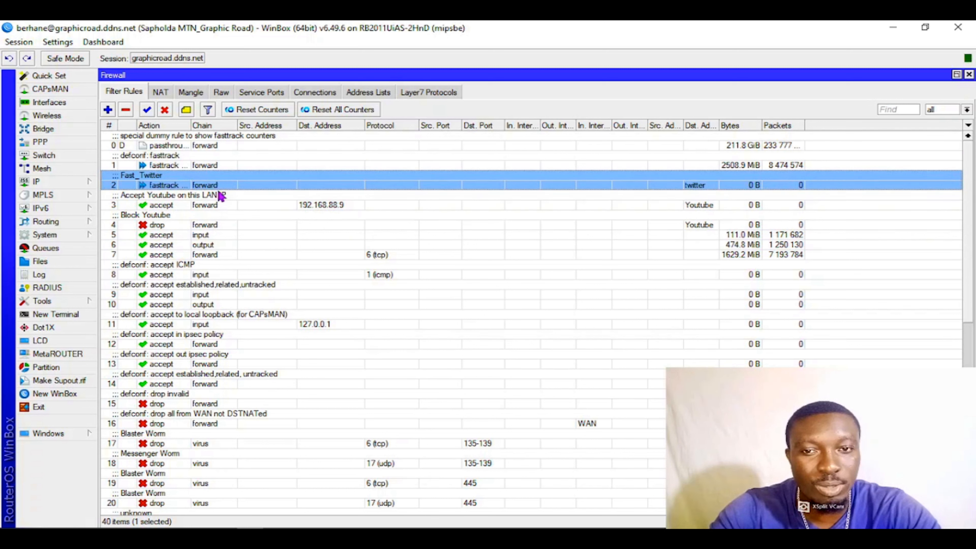
click(204, 204)
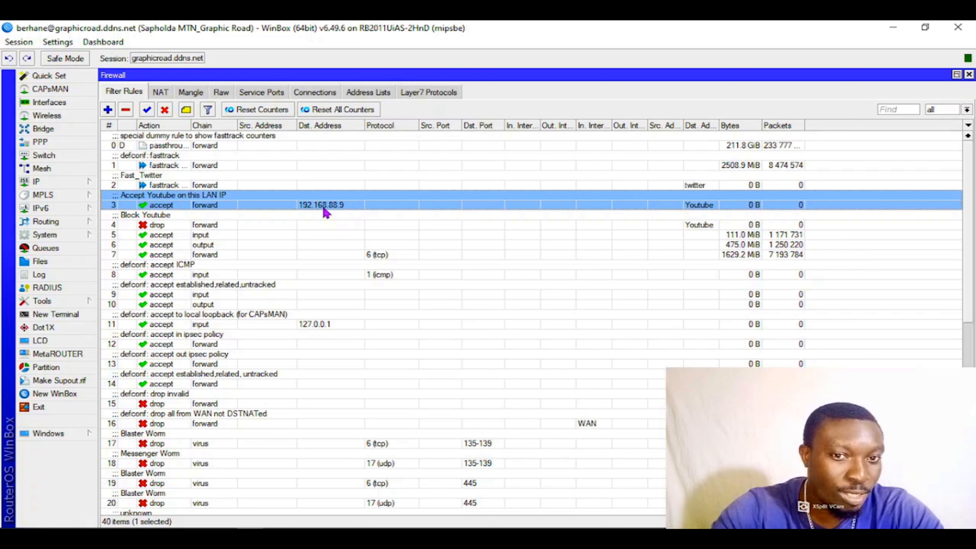
click(192, 225)
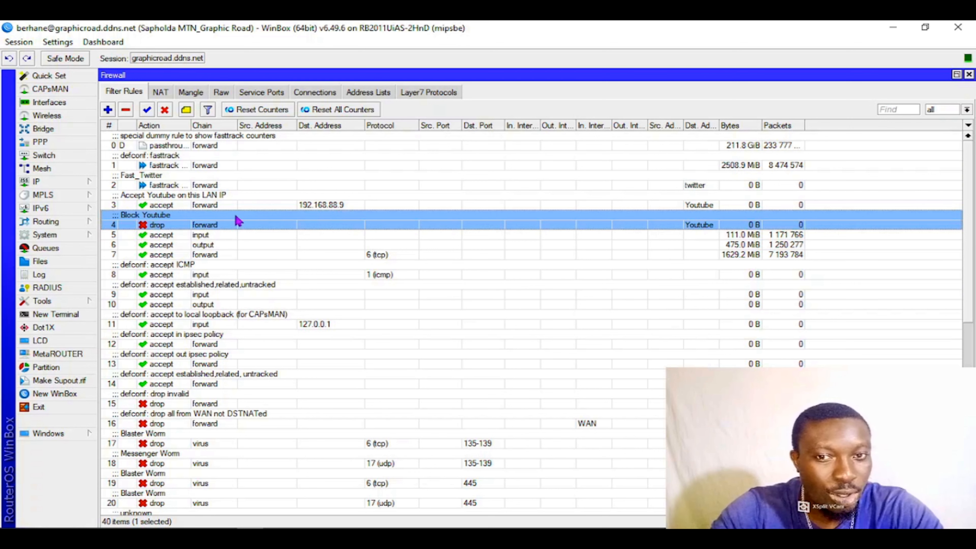
click(362, 94)
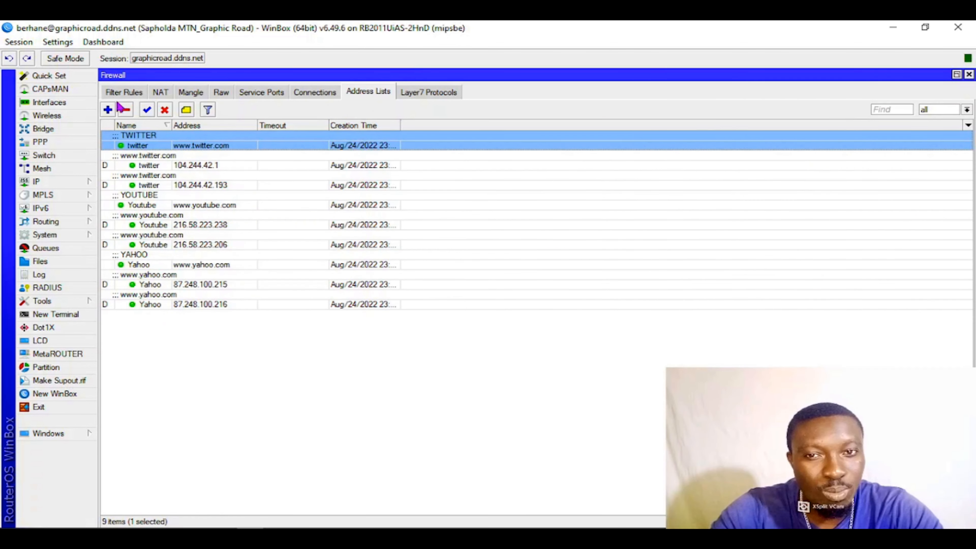
click(122, 94)
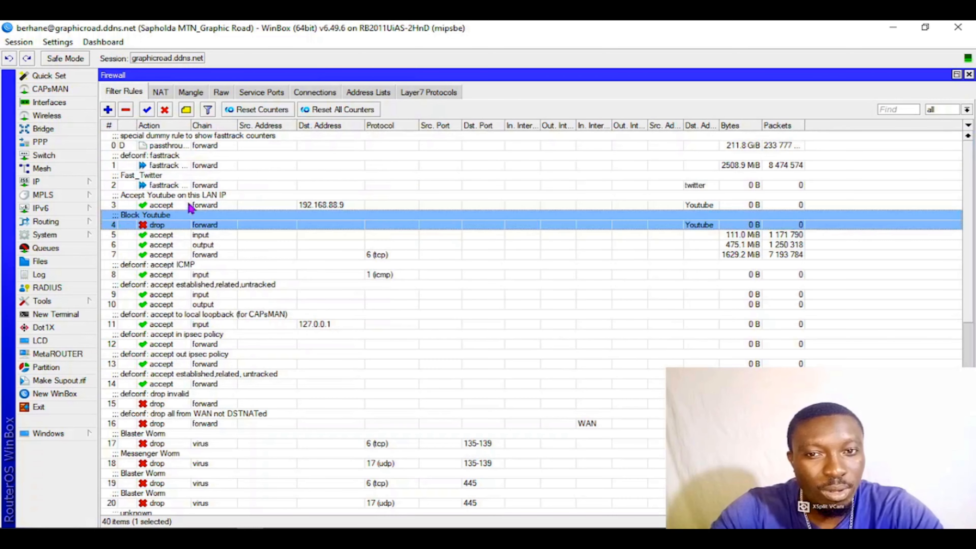
click(108, 110)
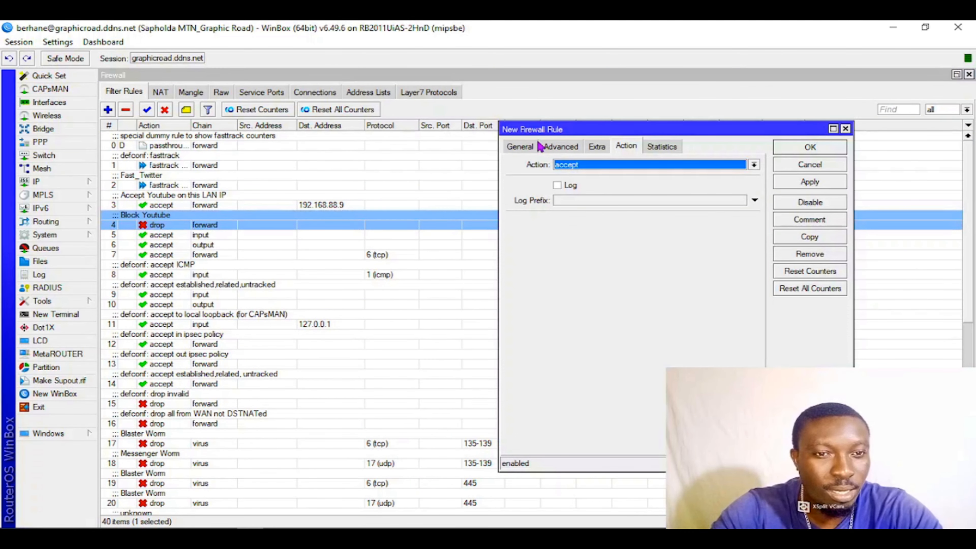
click(517, 148)
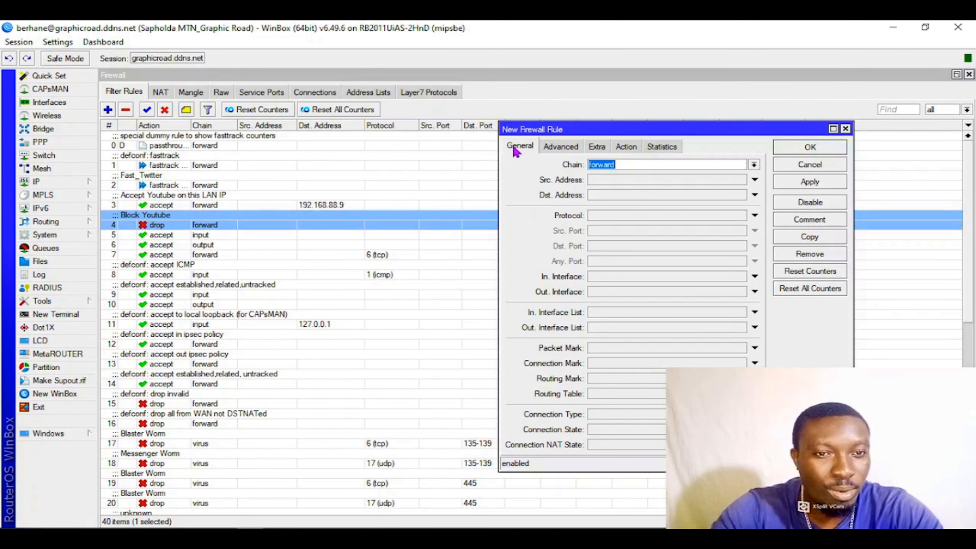
click(754, 165)
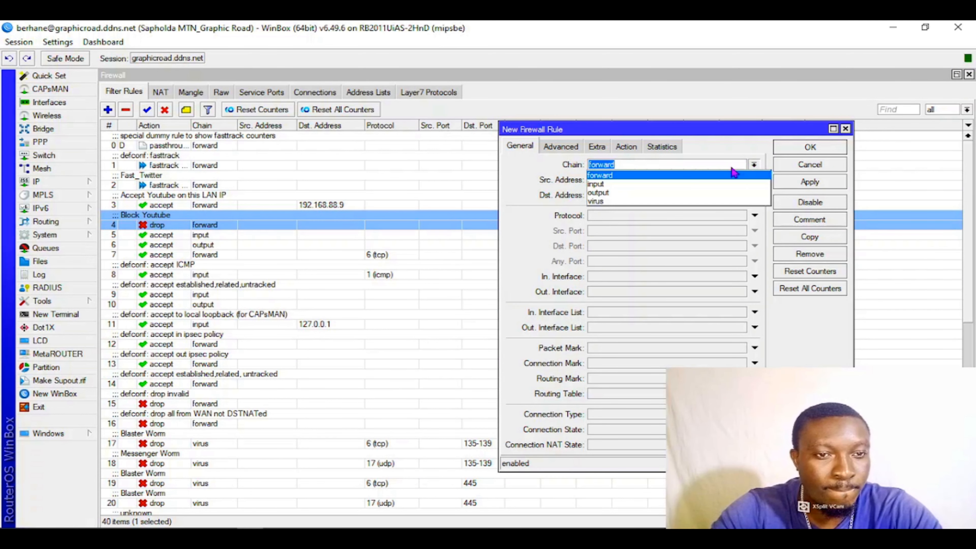
click(652, 193)
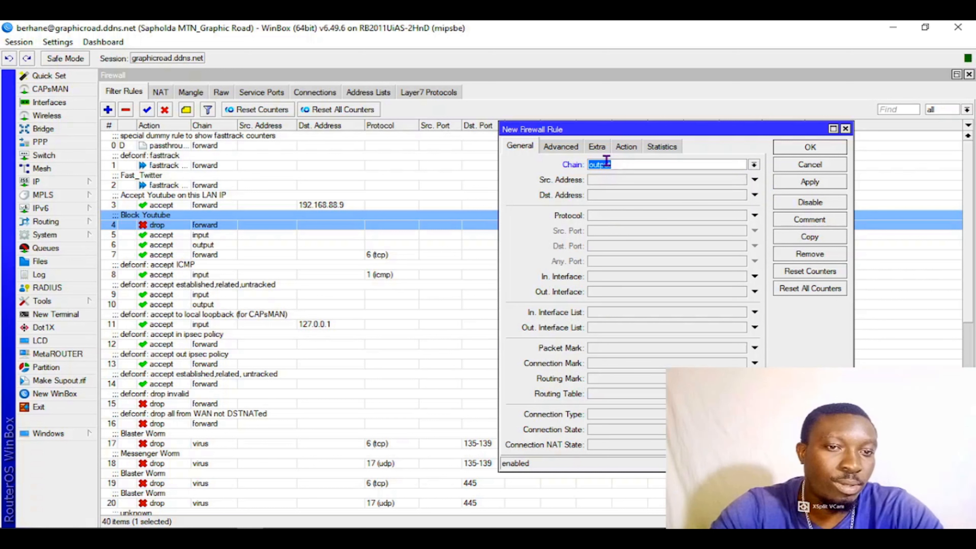
click(560, 147)
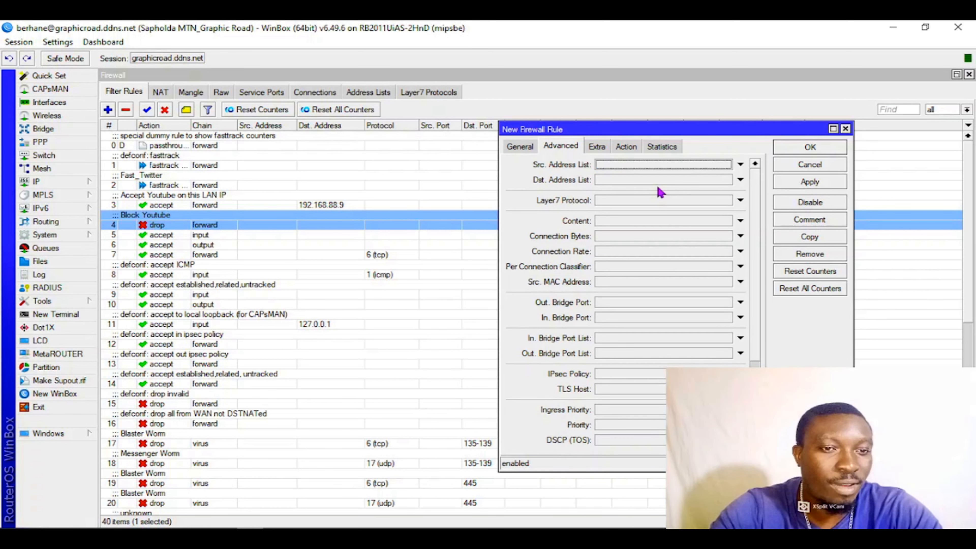
click(705, 181)
click(727, 180)
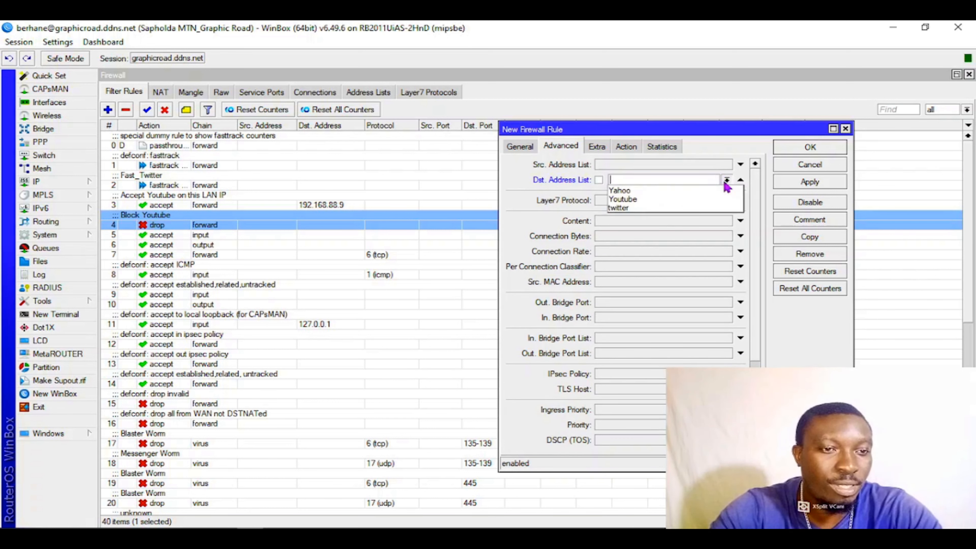
click(683, 197)
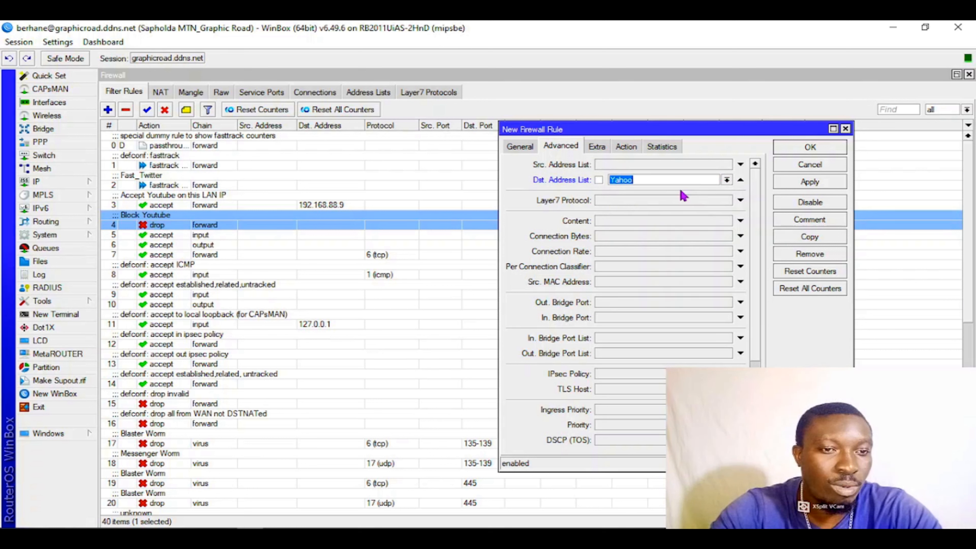
click(627, 146)
click(521, 147)
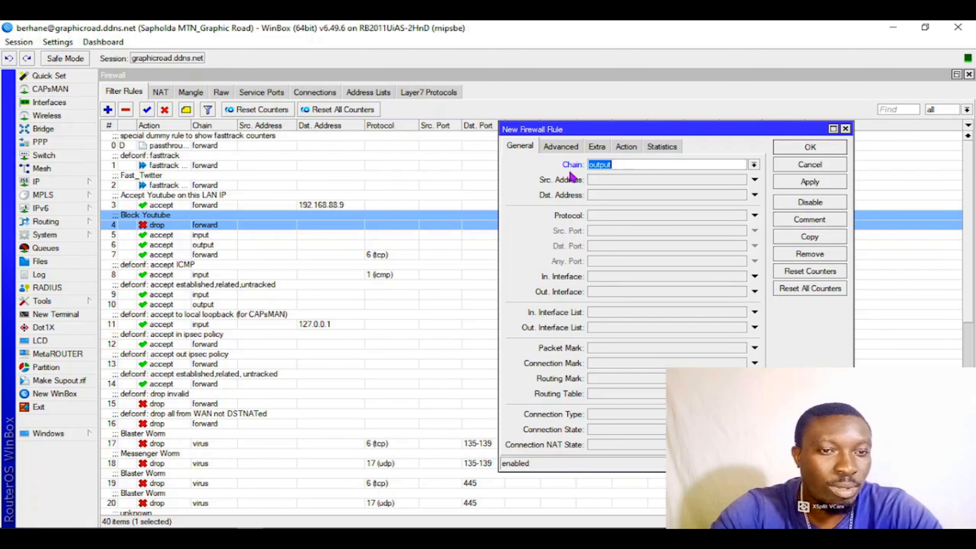
click(627, 146)
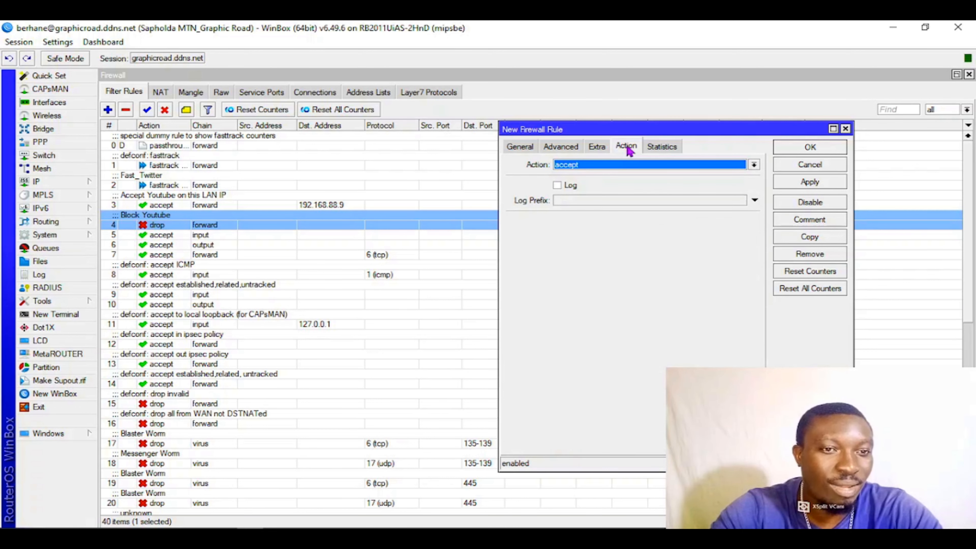
click(521, 147)
click(625, 148)
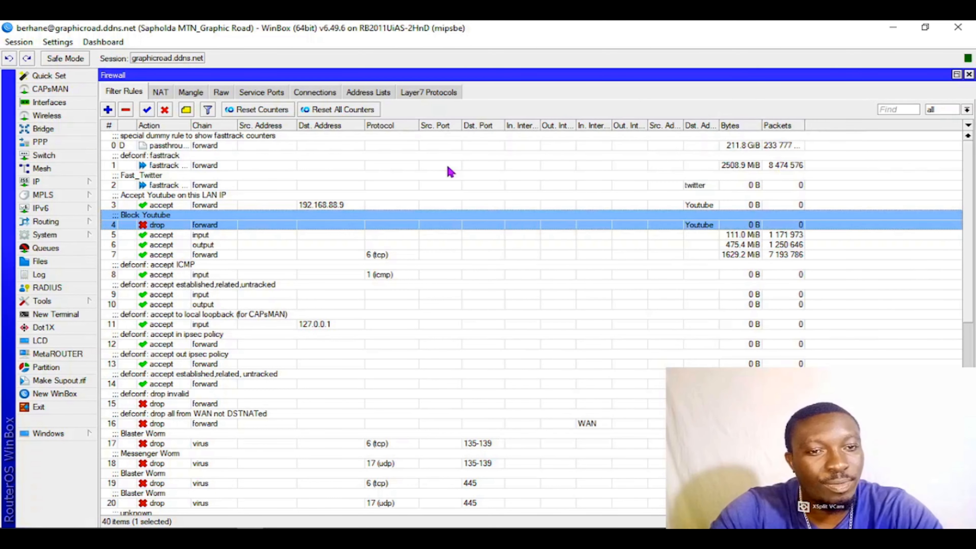
click(210, 186)
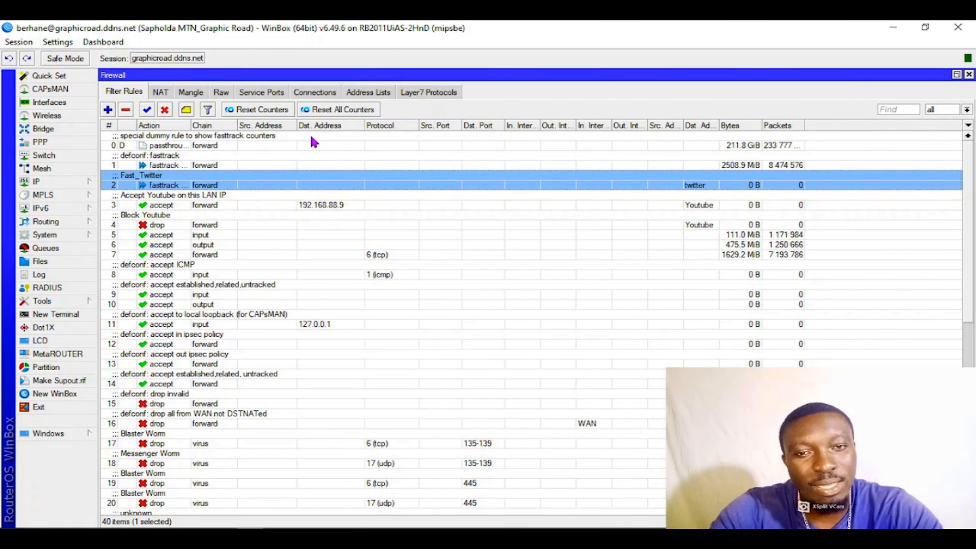
- Examine the resolved IP address entries under the twitter, Youtube and Yahoo domains in the firewall address lists
click(358, 93)
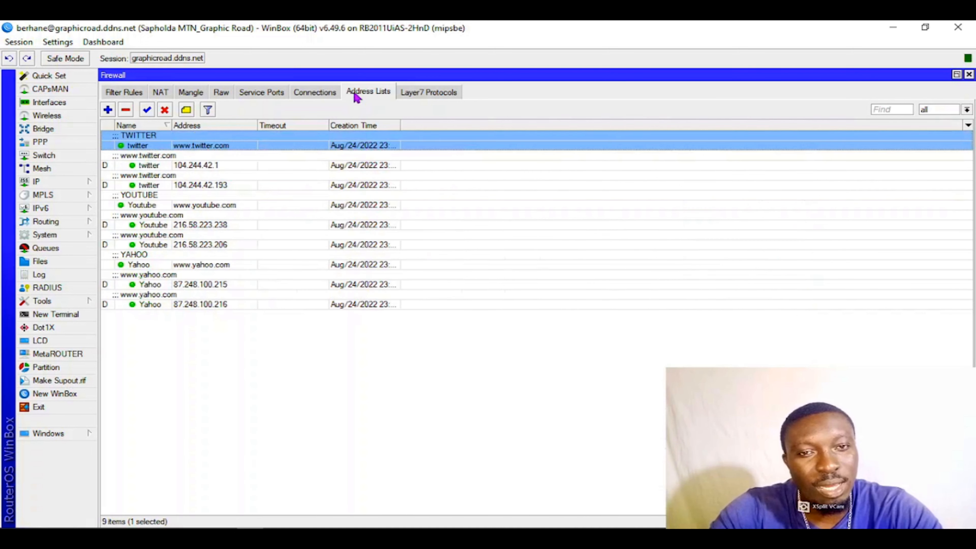
click(236, 165)
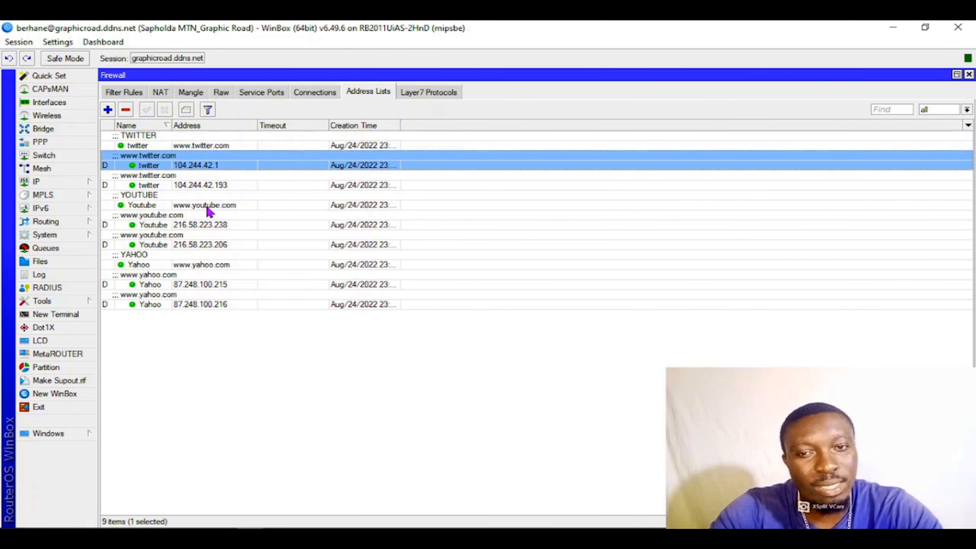
click(222, 187)
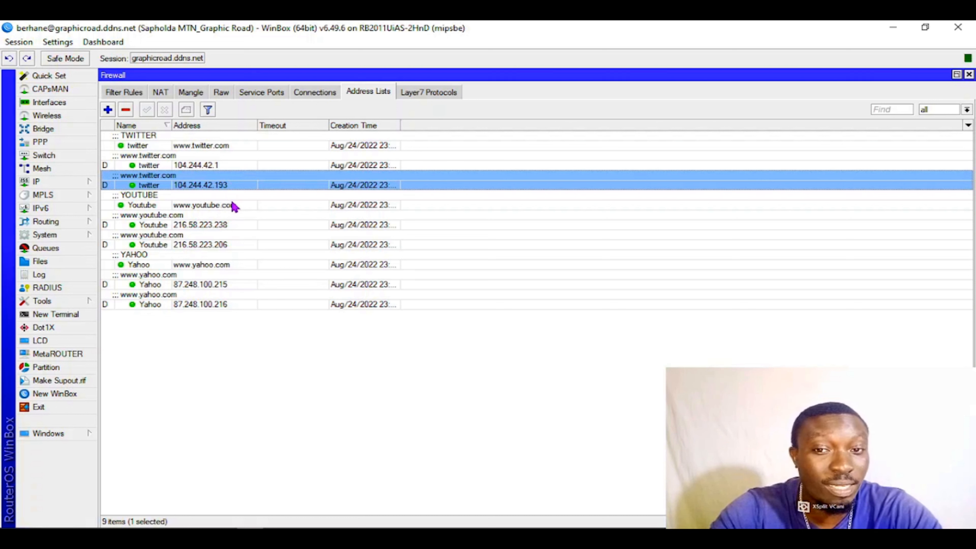
click(208, 162)
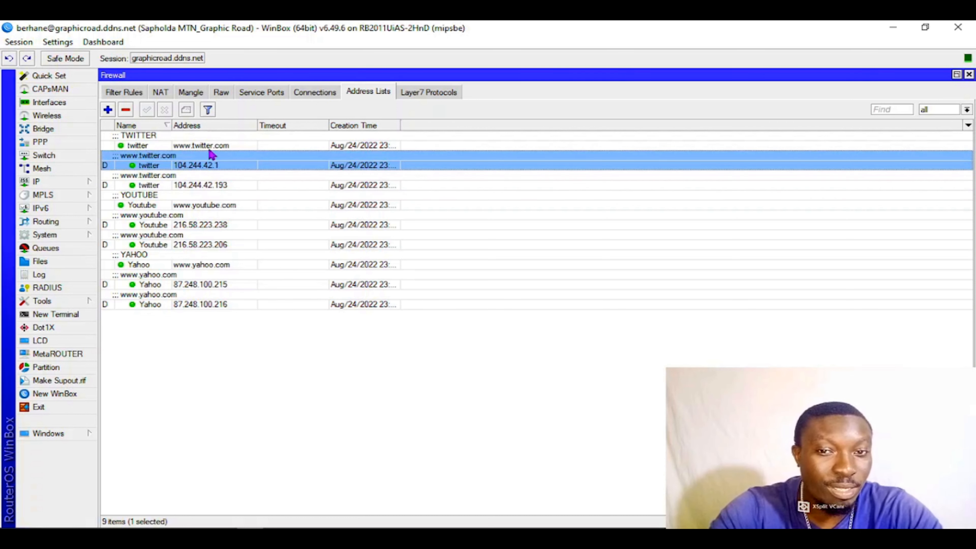
click(223, 146)
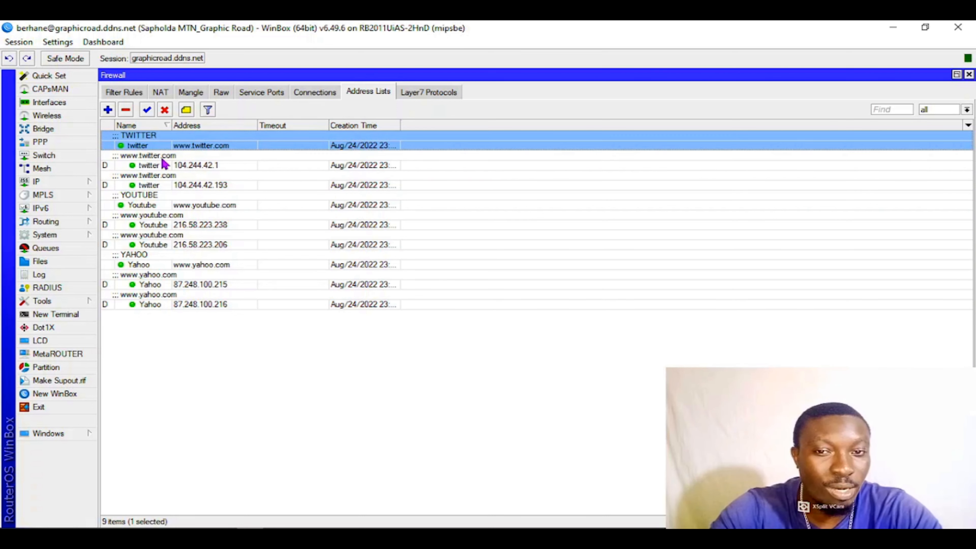
click(202, 164)
click(208, 183)
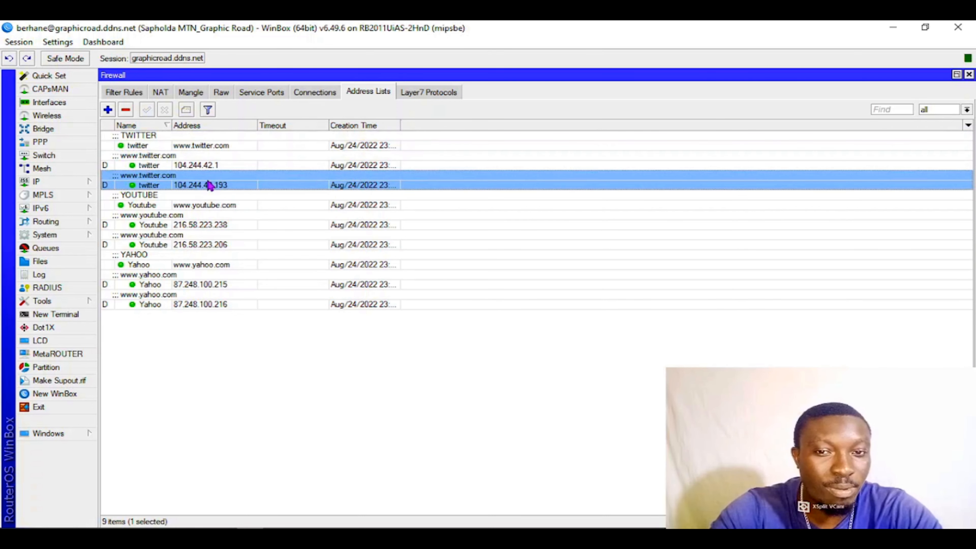
click(210, 205)
click(210, 225)
click(211, 246)
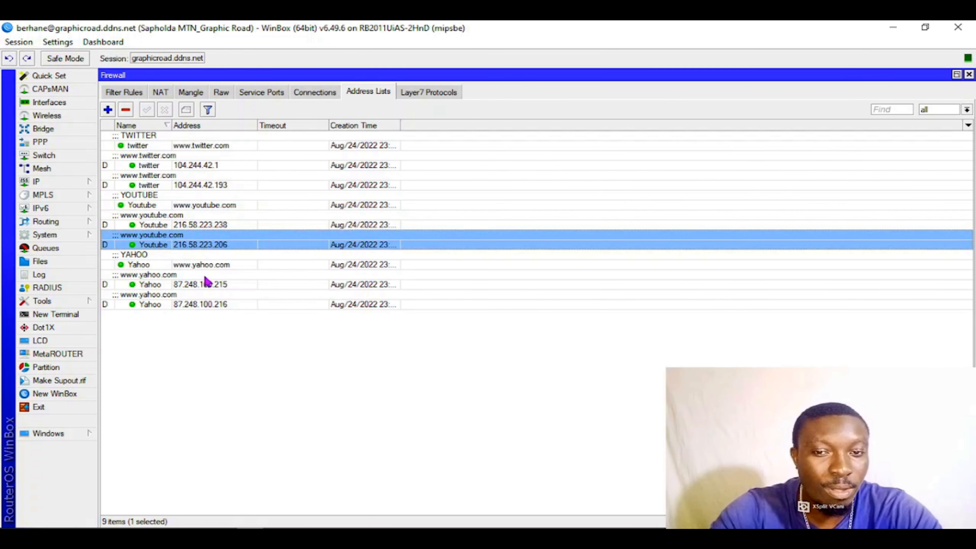
click(208, 283)
click(207, 304)
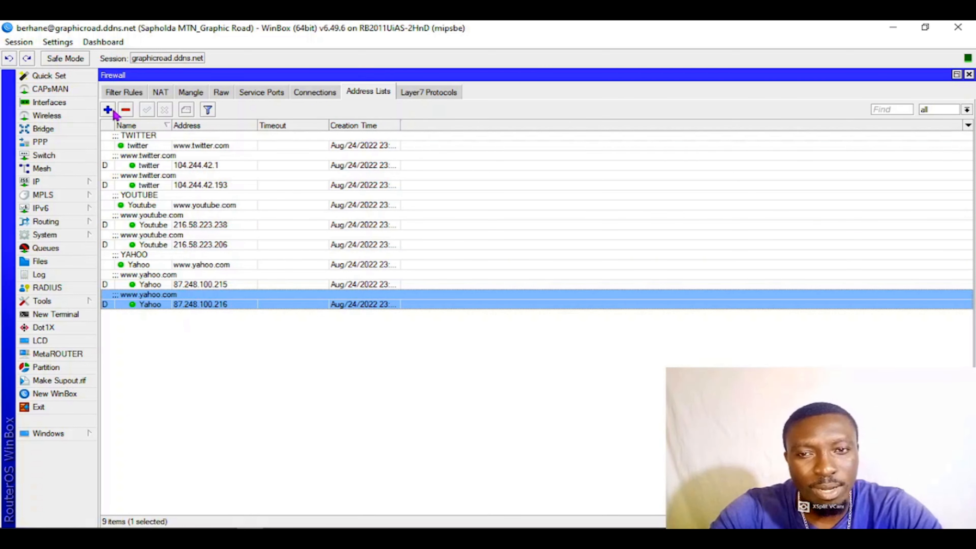
click(108, 111)
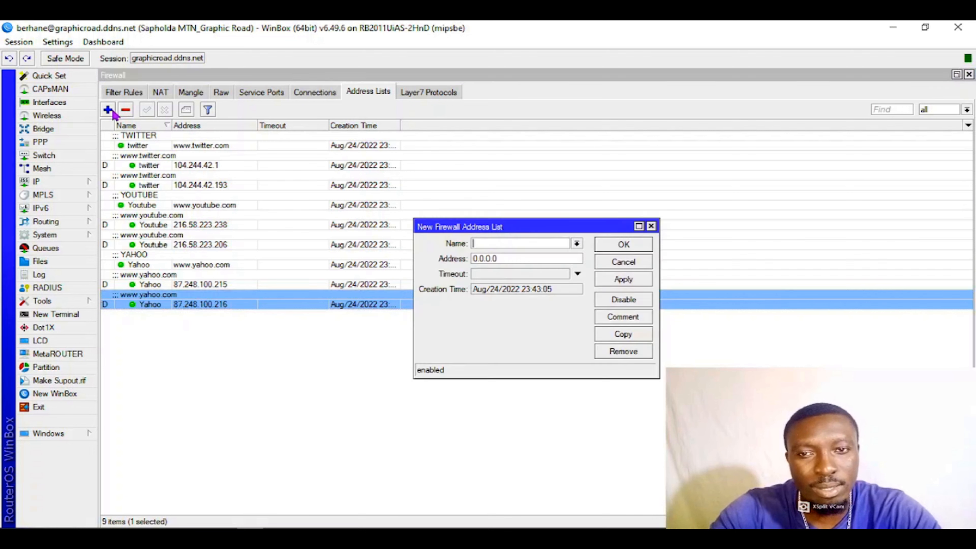
click(540, 240)
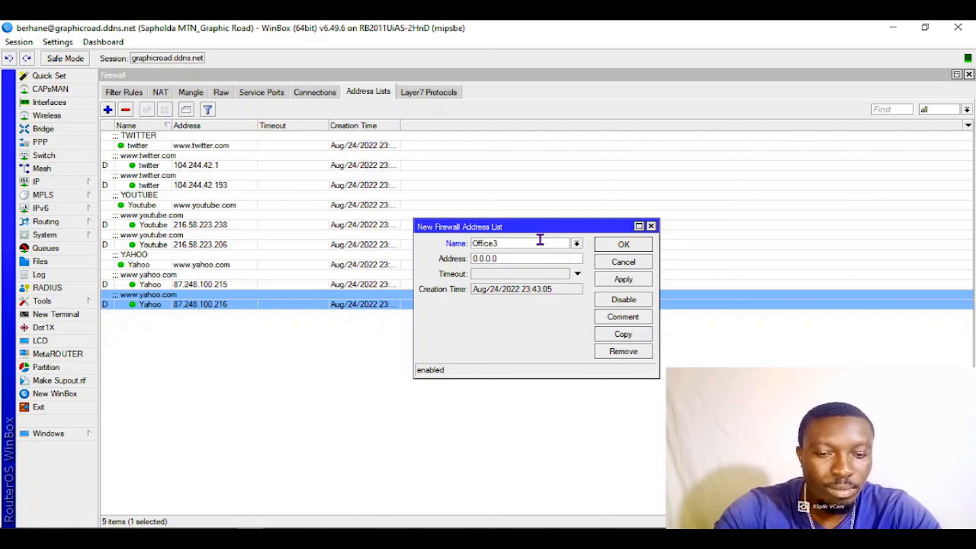
drag(505, 257, 410, 257)
text(www.office)
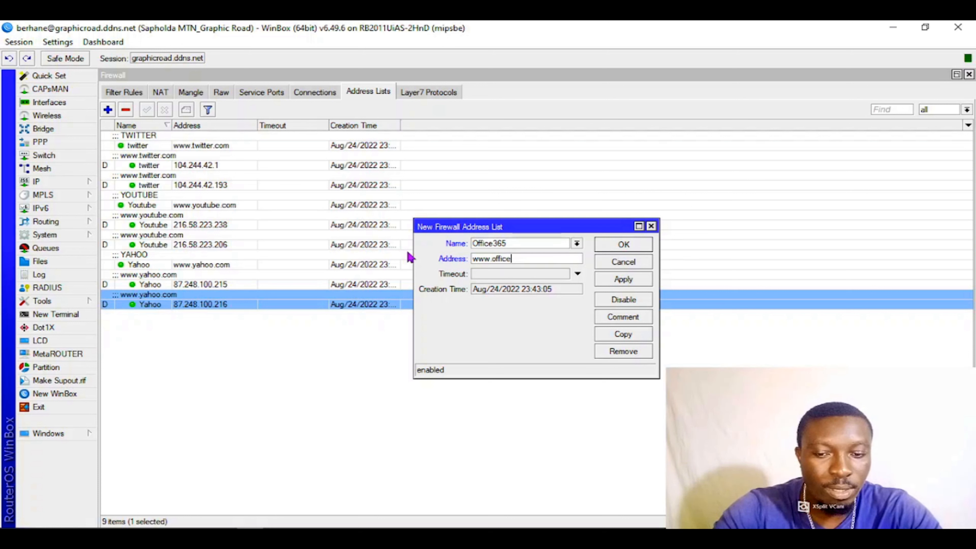
text(.com)
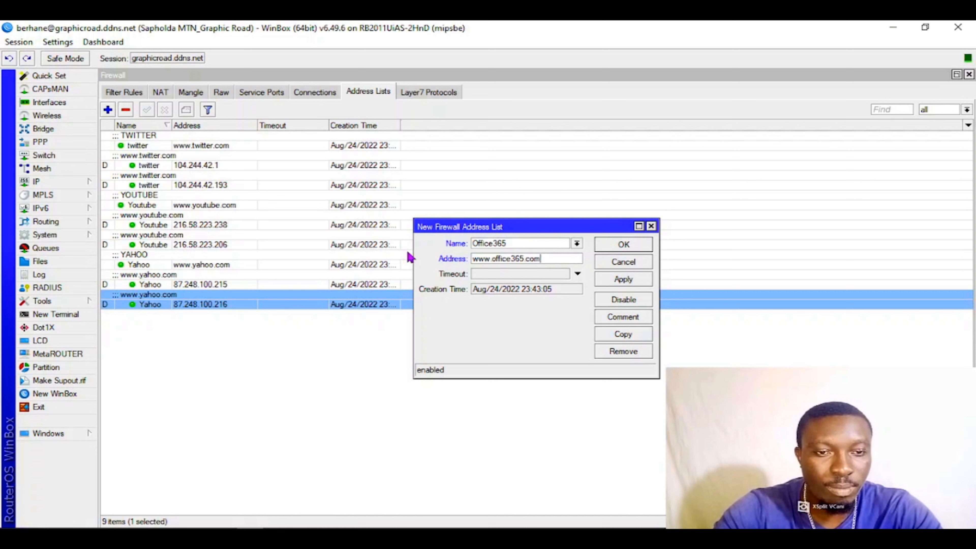
click(624, 280)
click(622, 245)
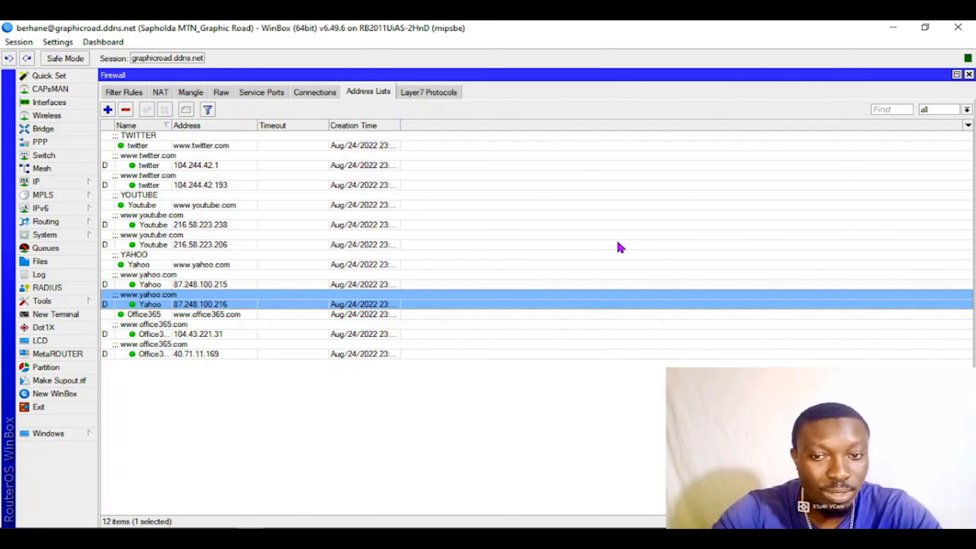
click(193, 319)
click(194, 333)
click(197, 355)
click(202, 333)
click(203, 354)
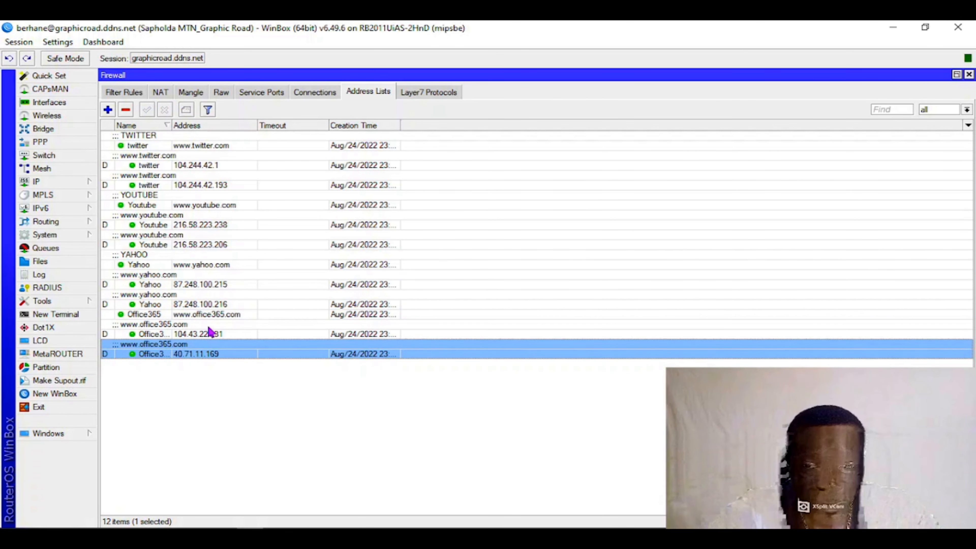
click(211, 332)
click(211, 348)
click(208, 331)
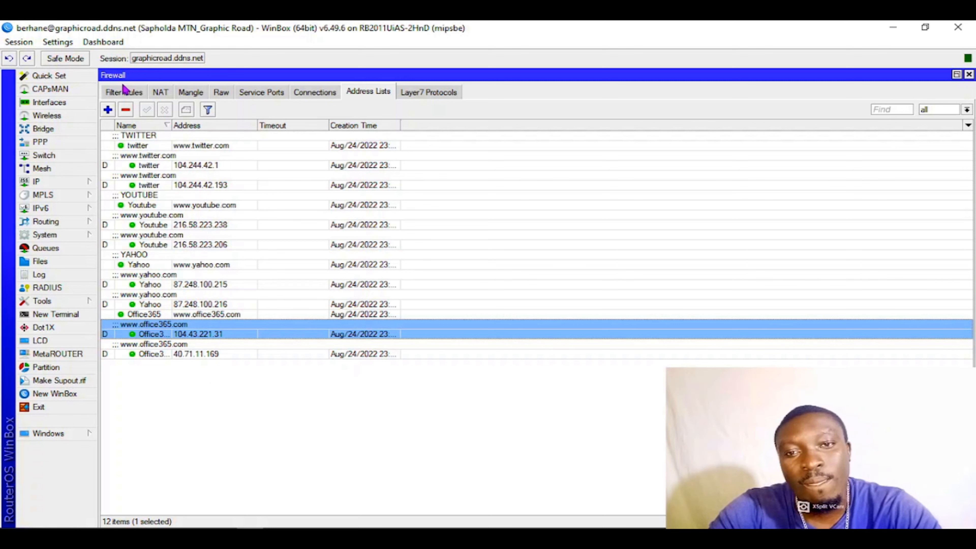
- Review the Fast_Twitter, Accept Youtube and Block Youtube rules in the firewall filter rules
click(126, 94)
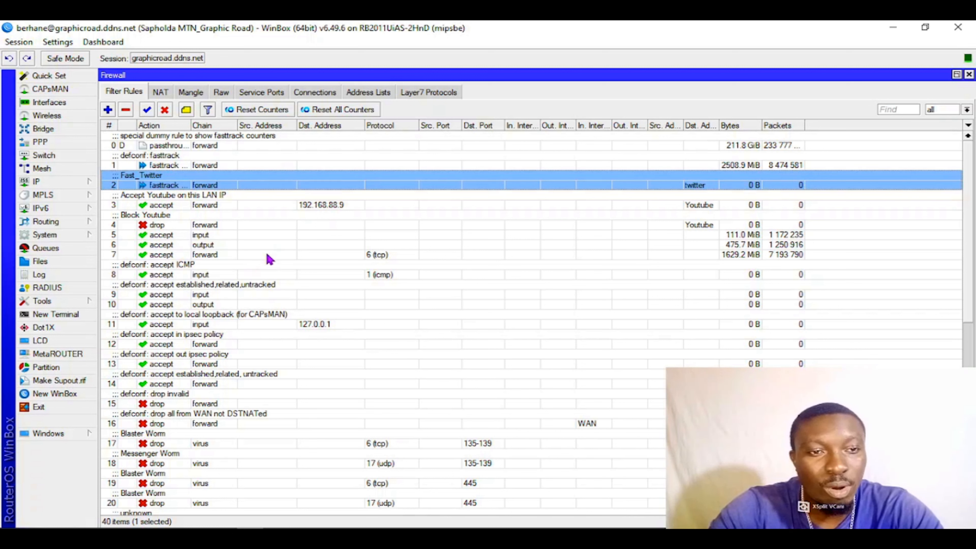
click(279, 208)
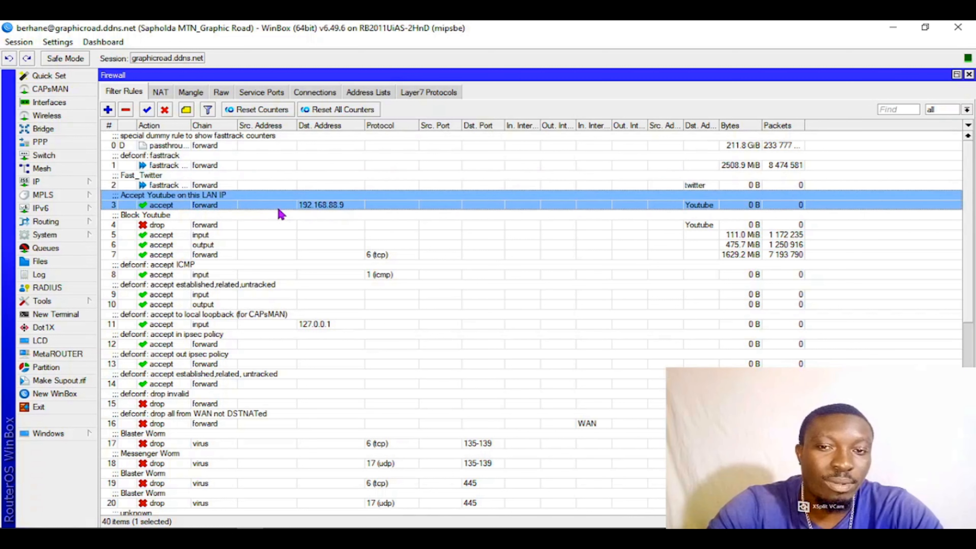
click(269, 220)
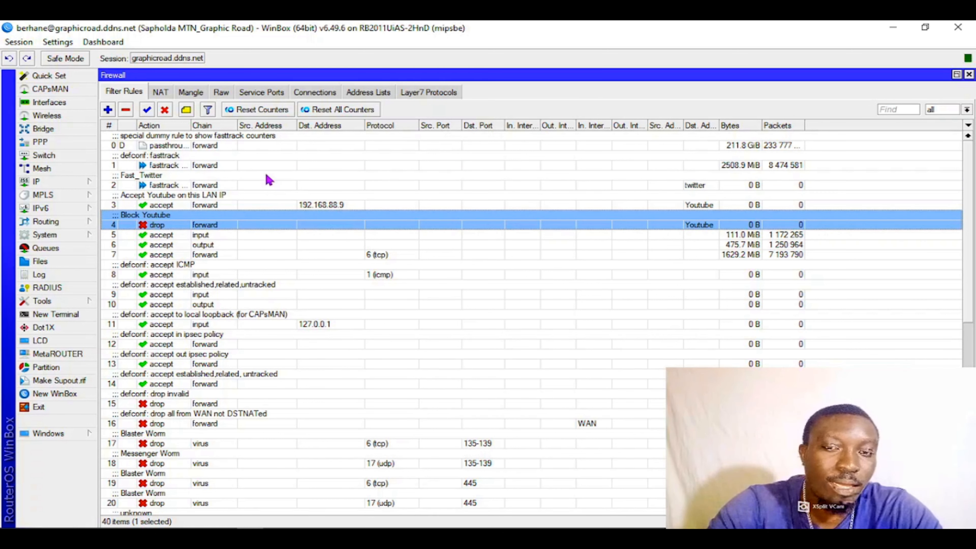
click(268, 182)
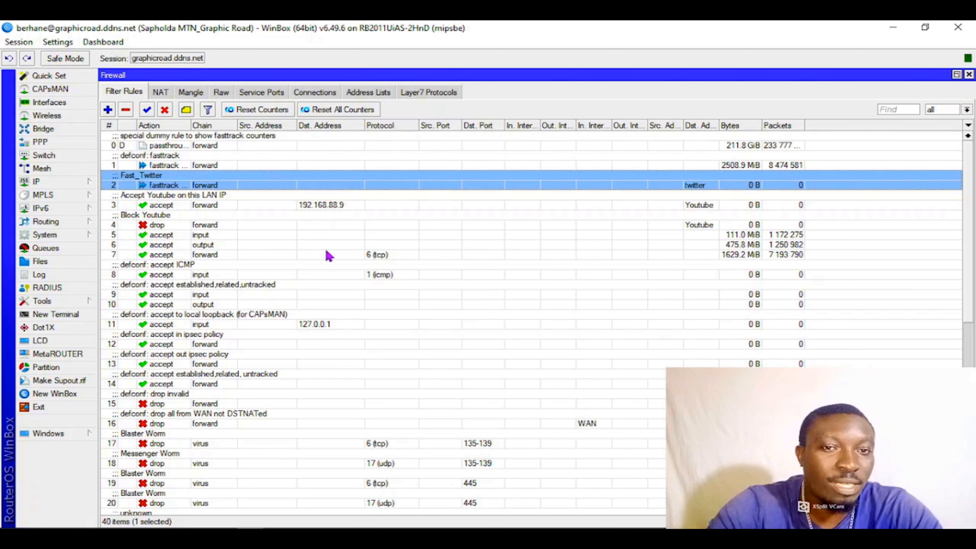
click(269, 205)
click(247, 227)
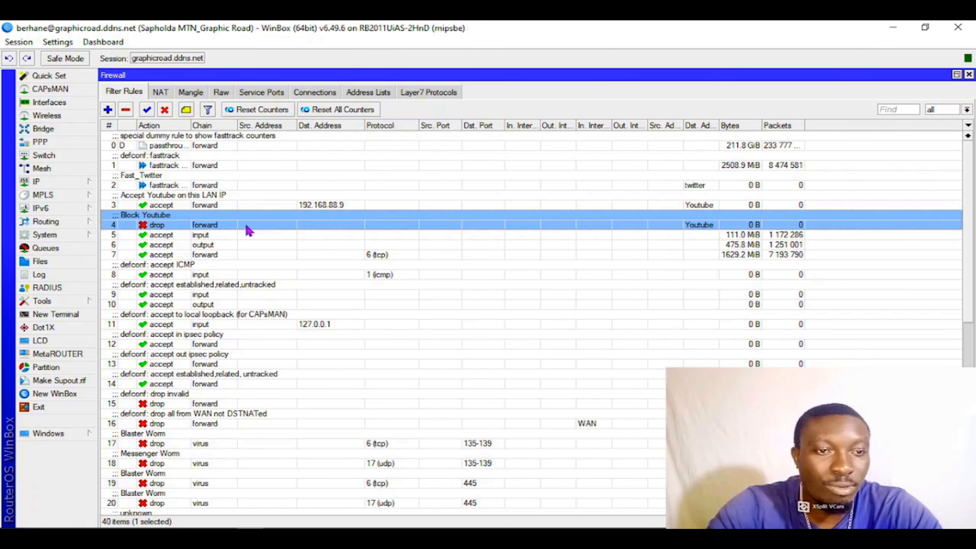